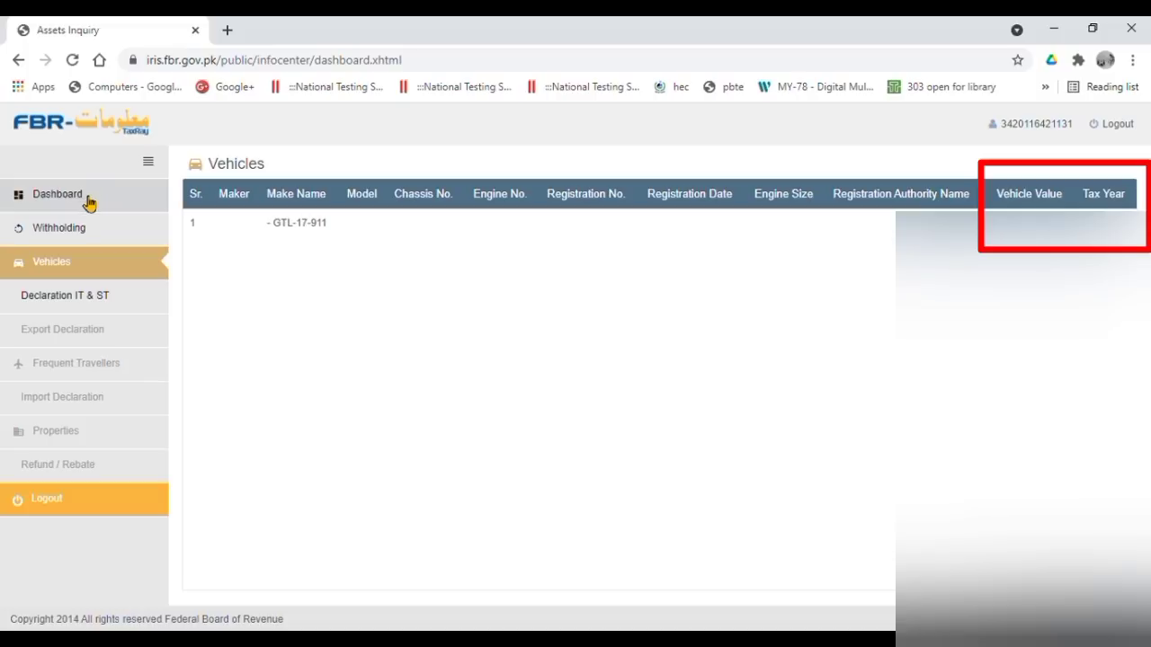
- Leave the TaxRay dashboard and go from the TaxRay sign-in screen to the Iris login page
click(90, 197)
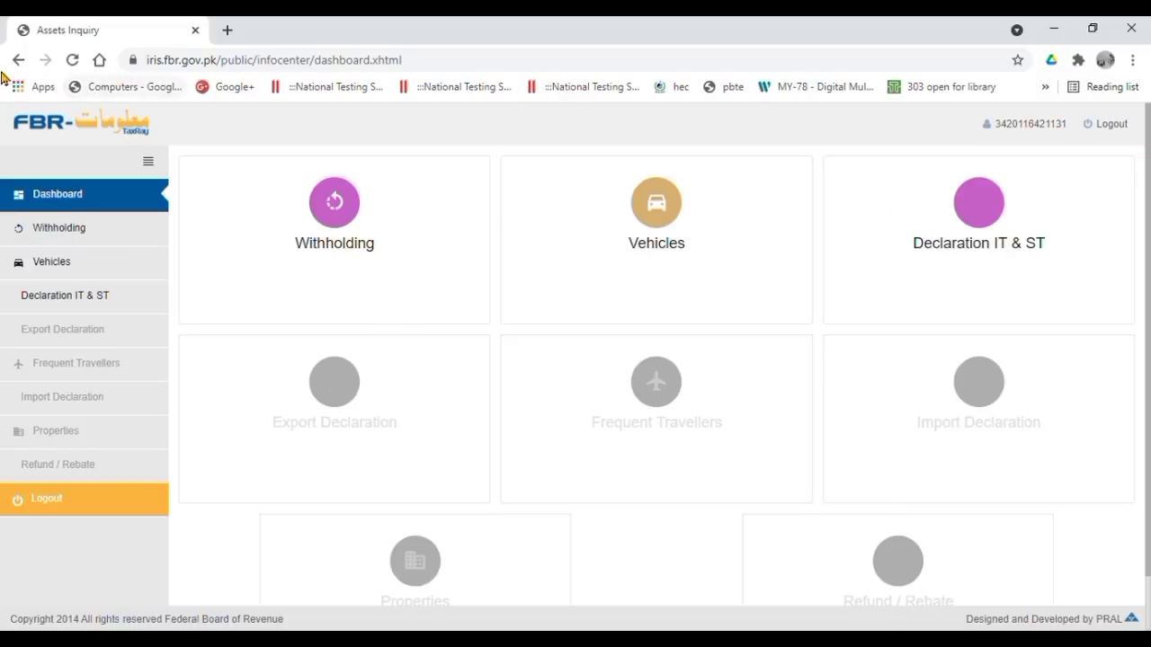
click(18, 61)
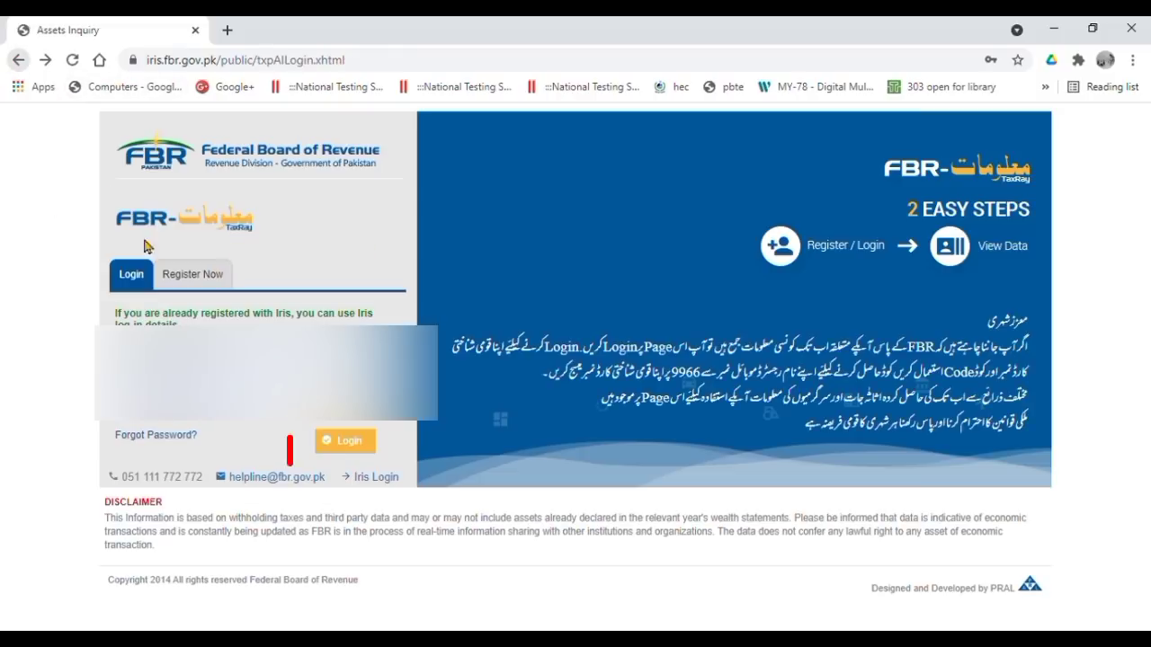
click(377, 479)
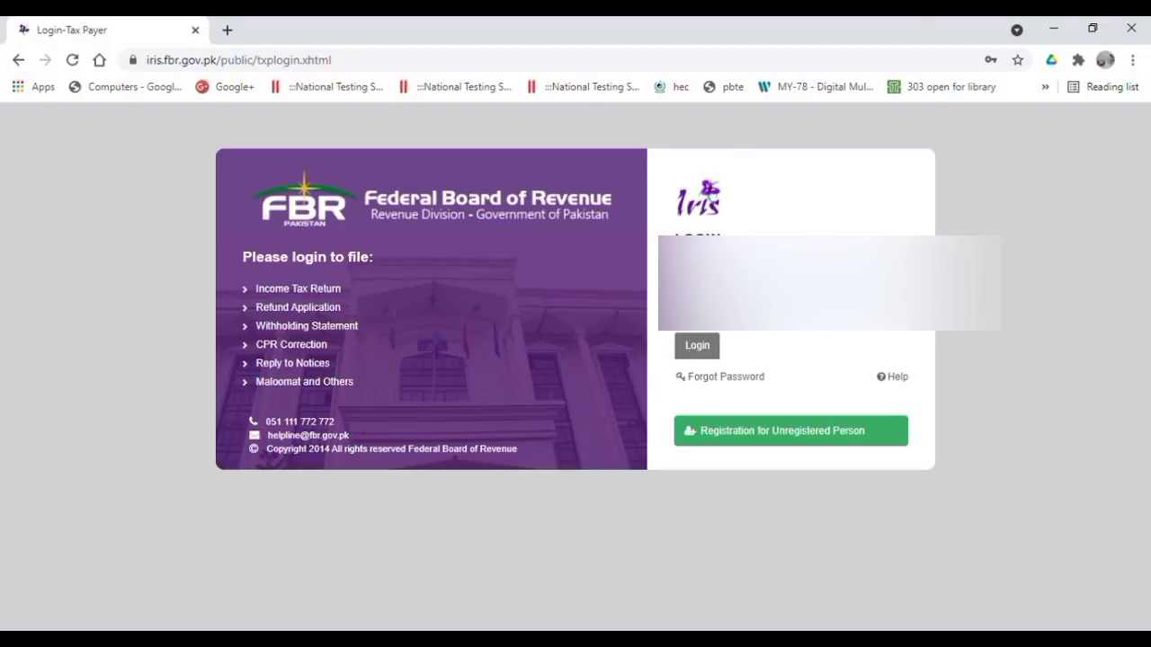
- Log in to the Iris taxpayer account and bring up the Declaration menu
click(698, 349)
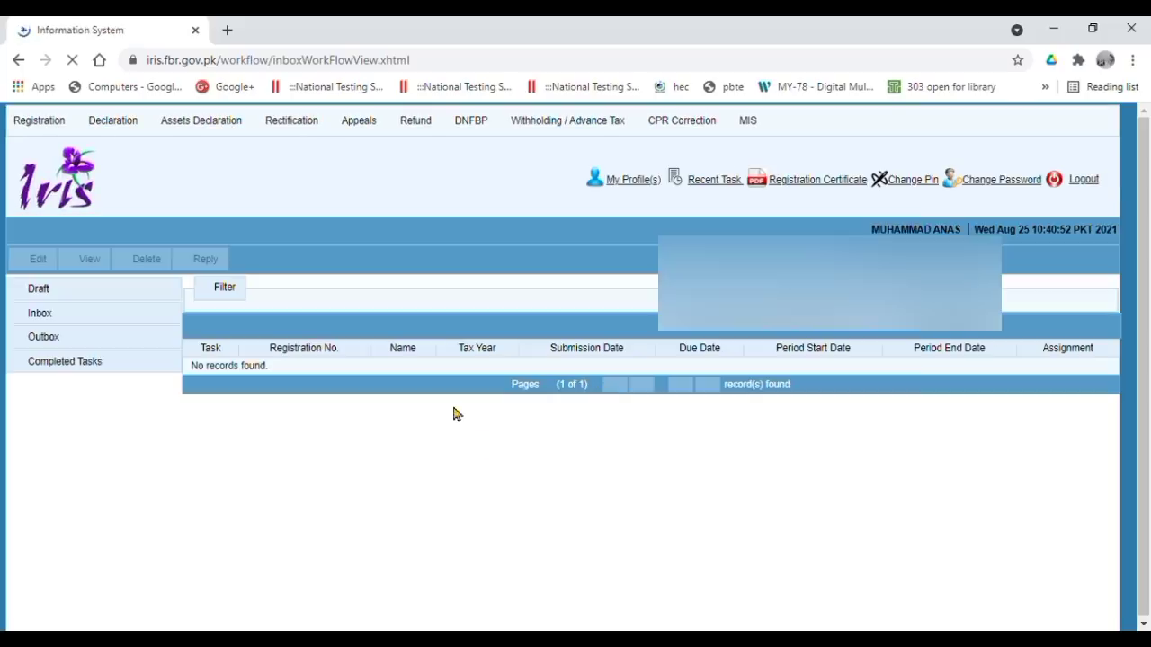
click(108, 126)
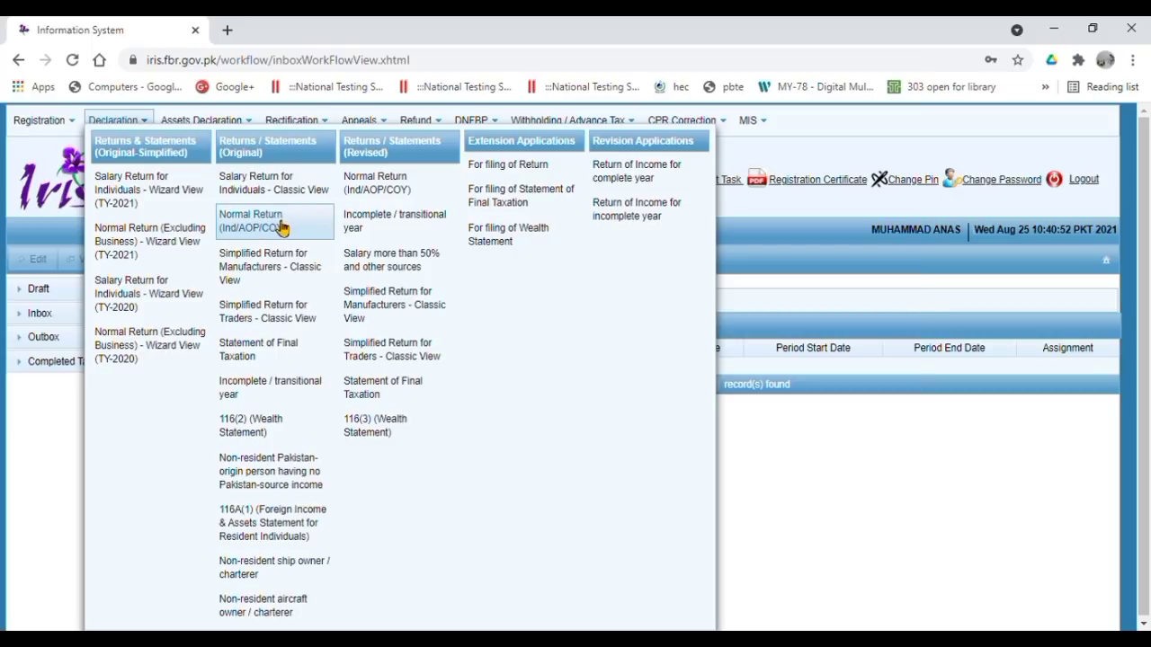
- Attempt a Normal Return for 01-Jul-2020 to 30-Jun-2021, dismiss 'Transaction not allowed' and close it
click(281, 227)
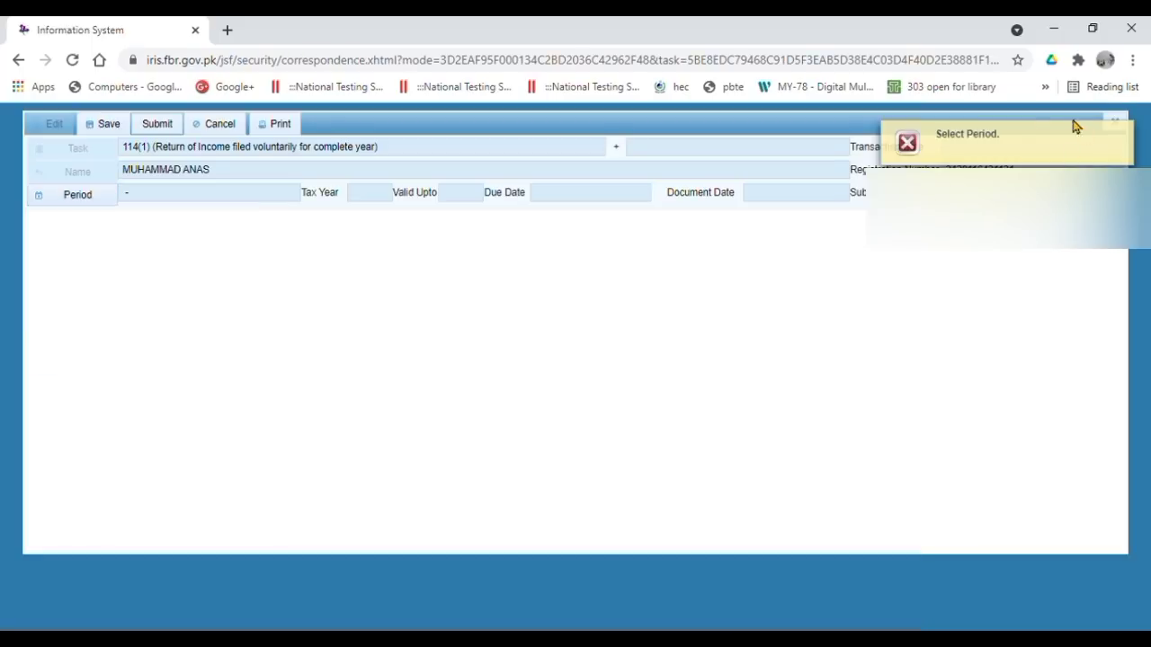
click(104, 199)
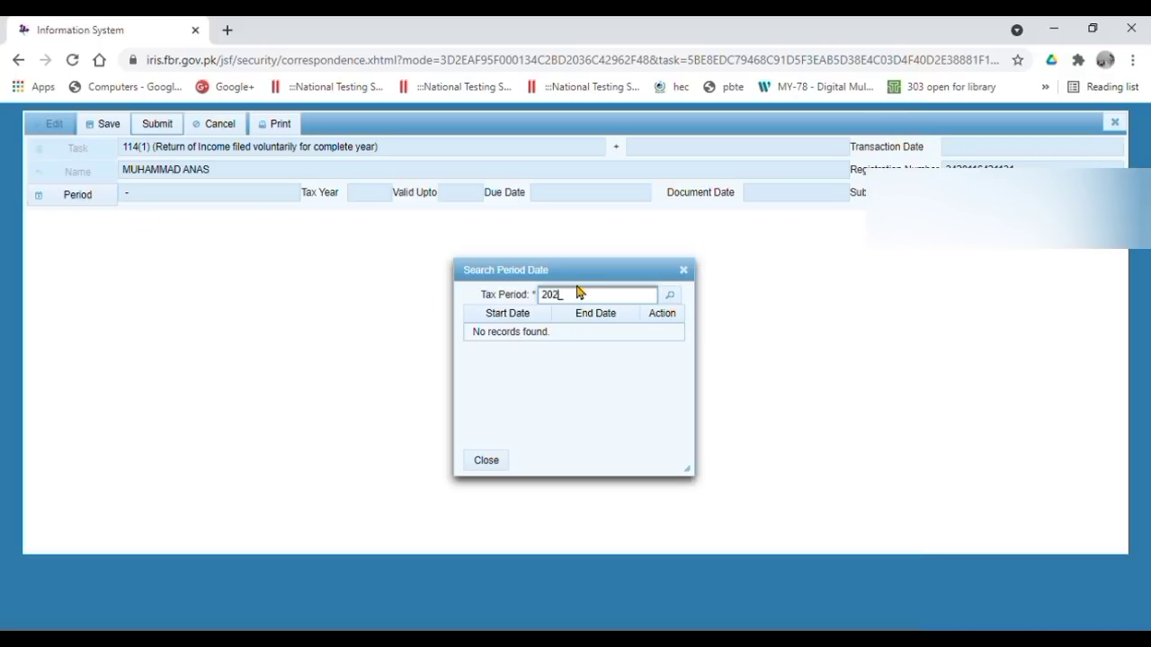
click(671, 298)
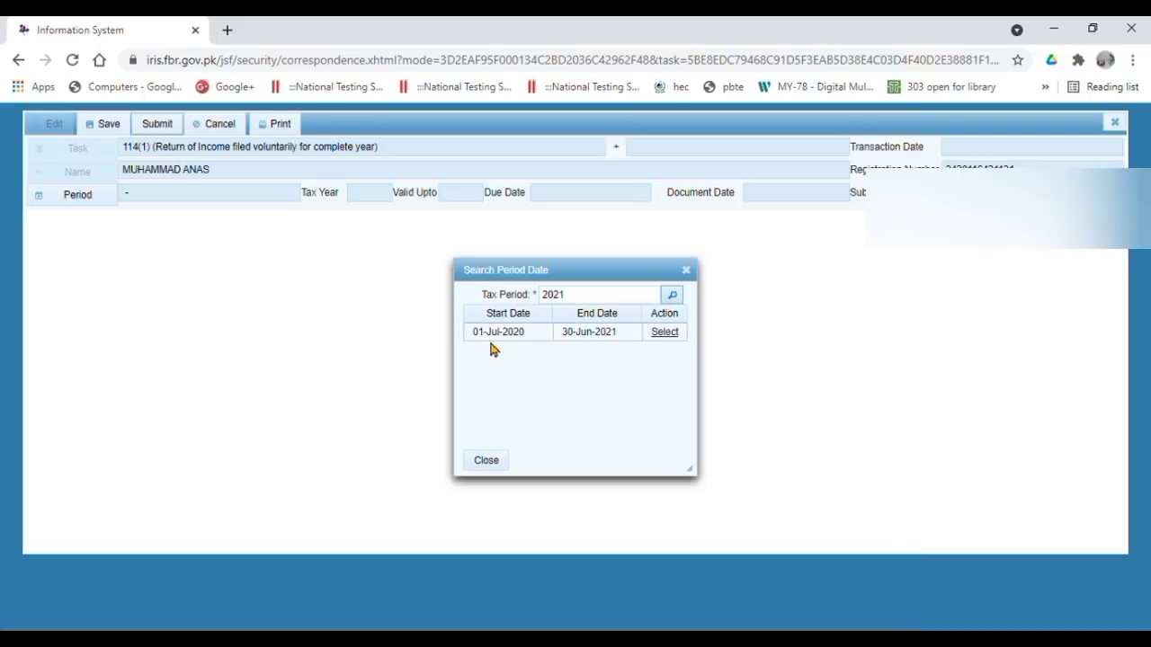
click(671, 335)
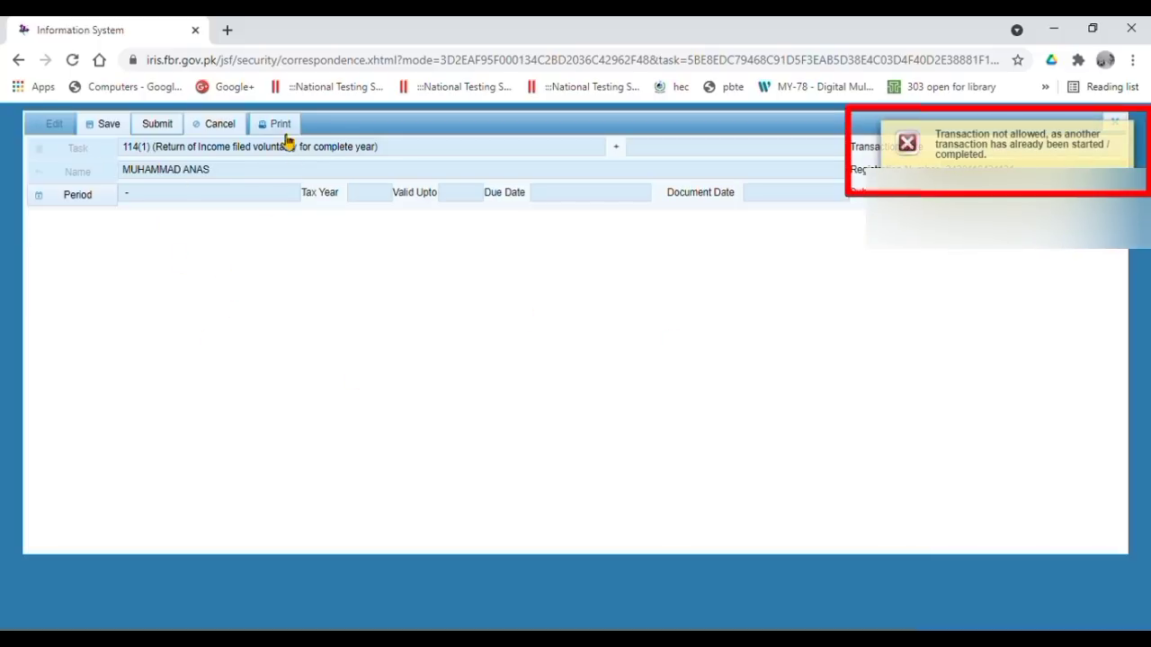
click(1126, 135)
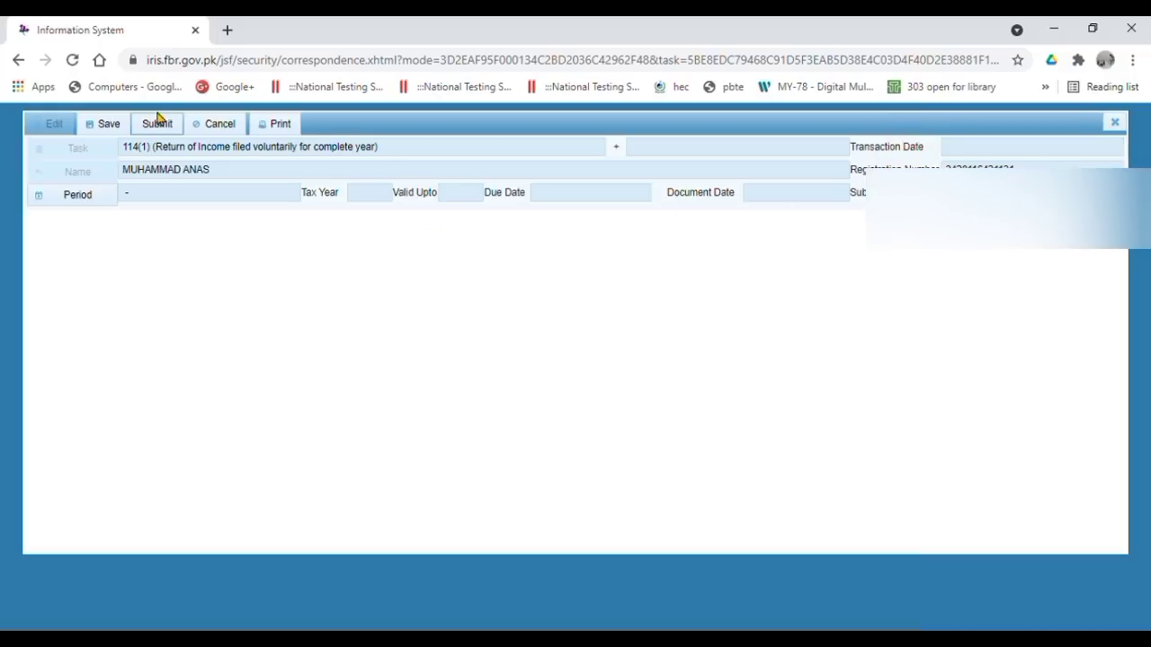
click(1115, 123)
- Discard the unsaved form and delete the existing 114(1) draft under Draft > Declaration
click(479, 390)
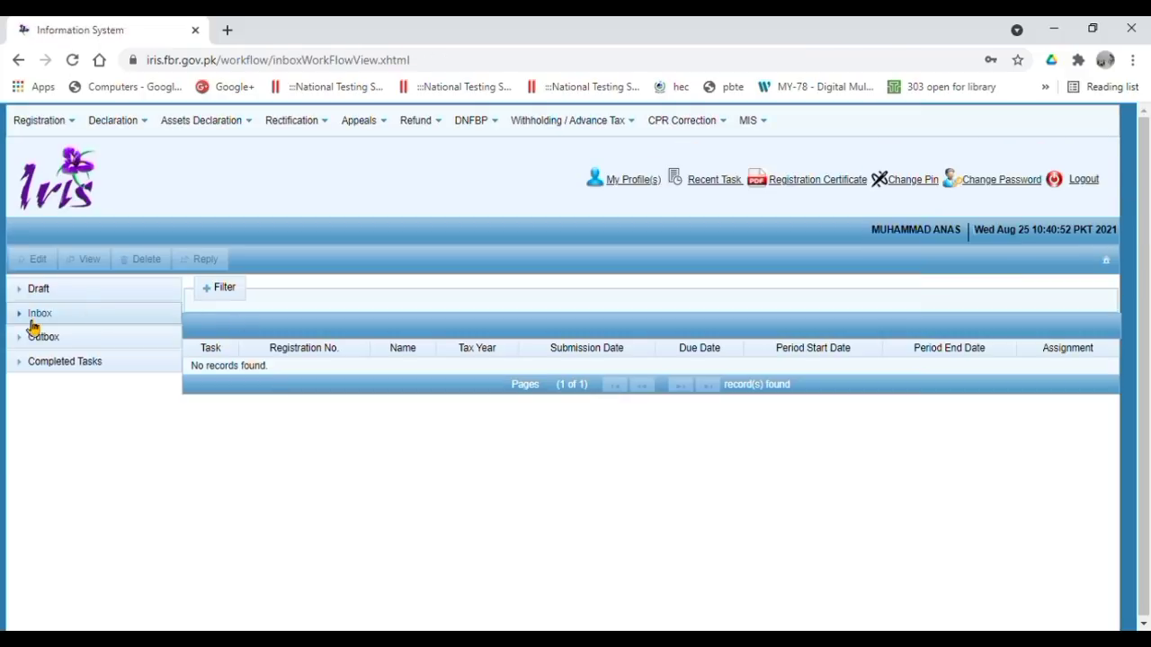
click(34, 299)
click(36, 317)
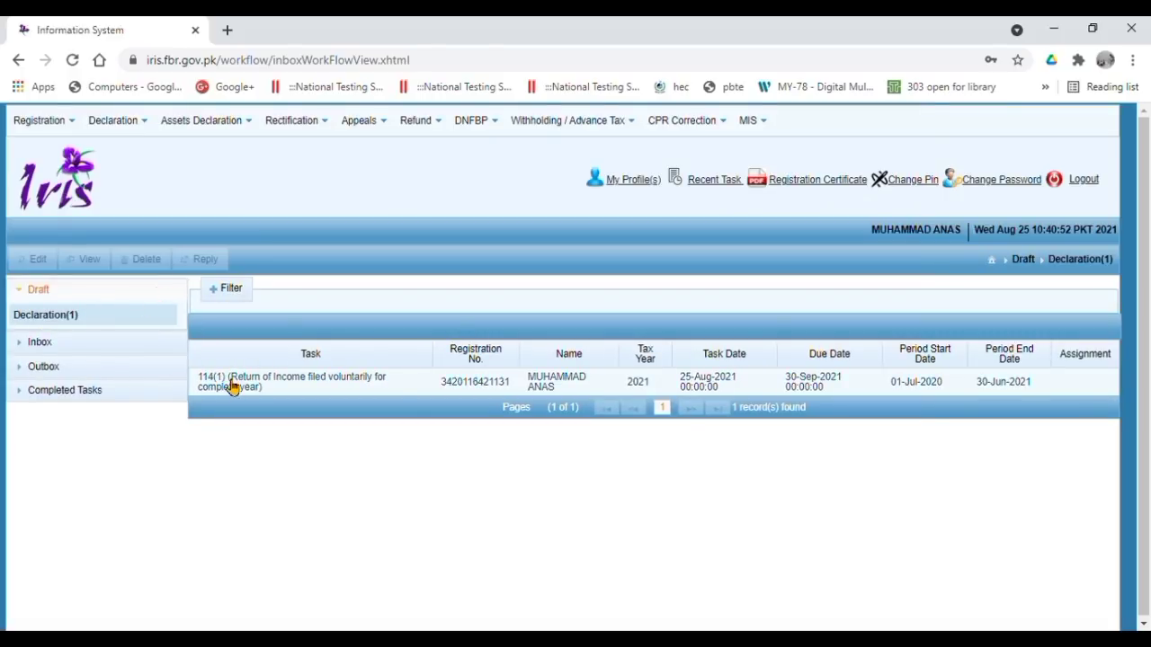
click(231, 385)
click(142, 259)
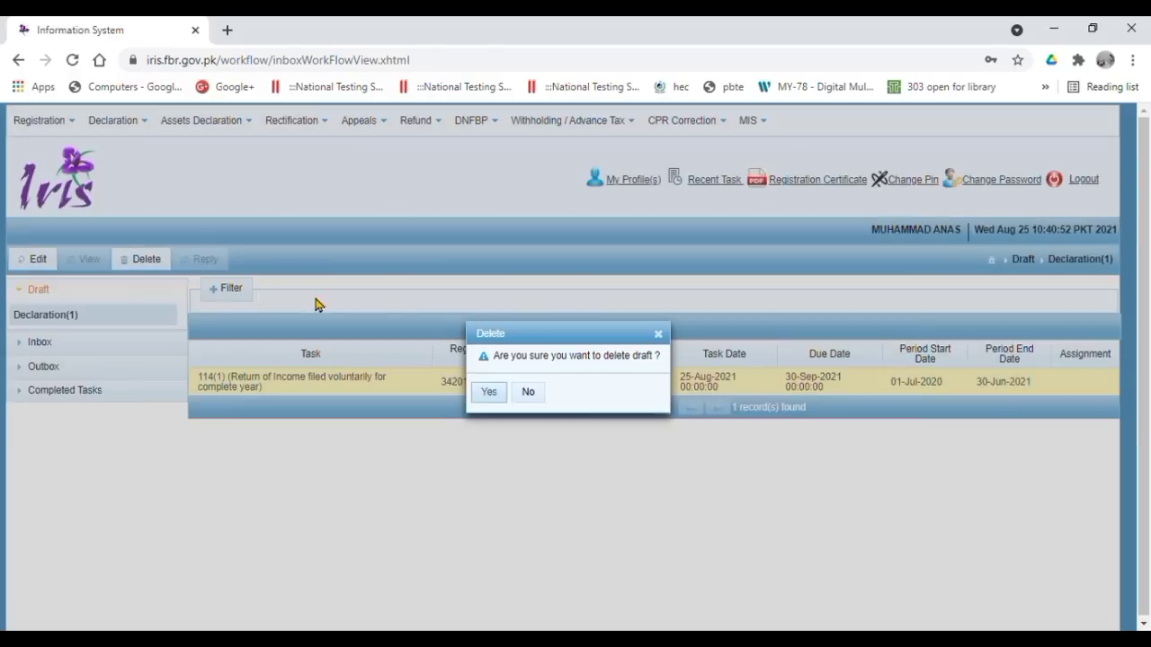
click(488, 392)
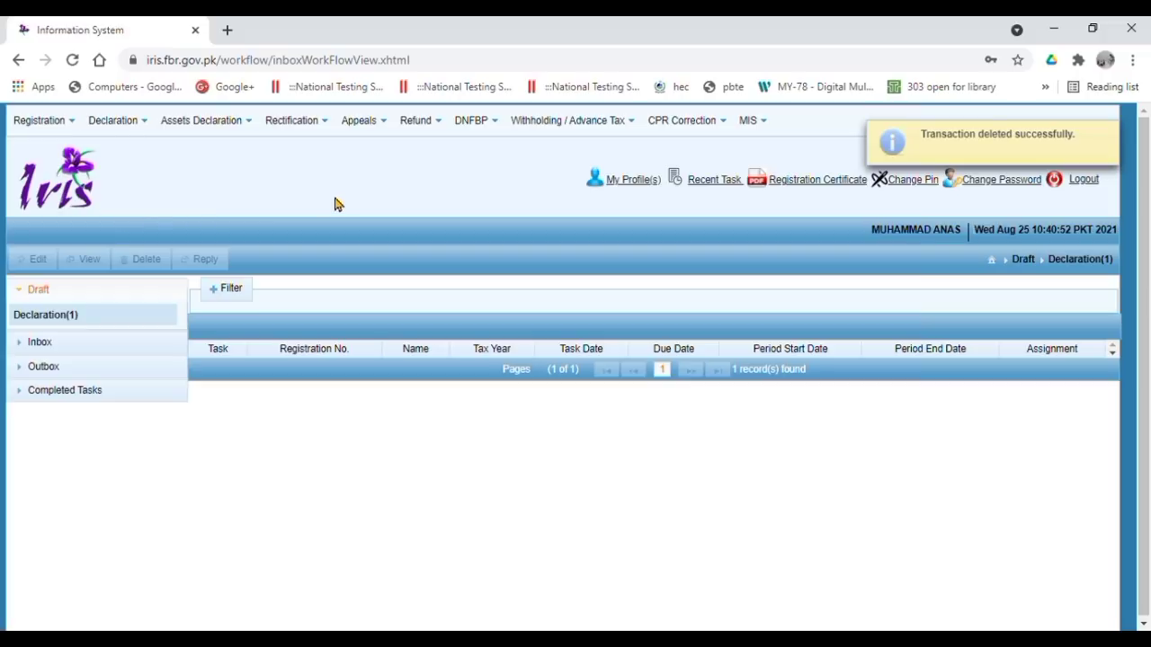
- Reopen the draft declarations to confirm the list is now empty
click(45, 342)
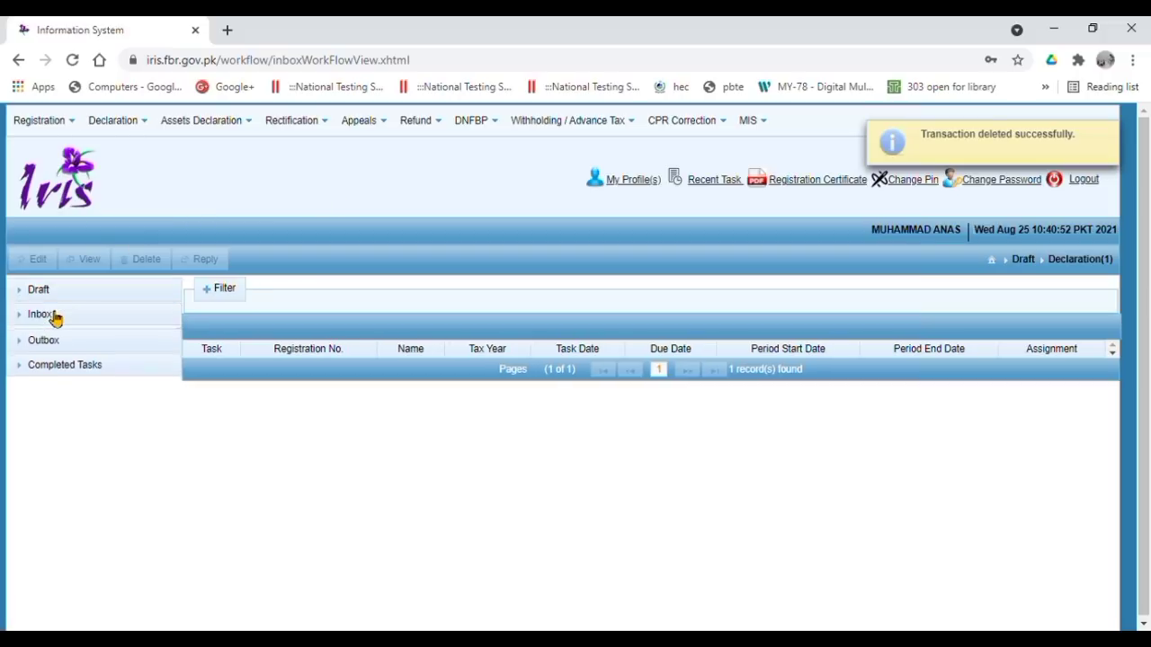
click(54, 291)
click(72, 325)
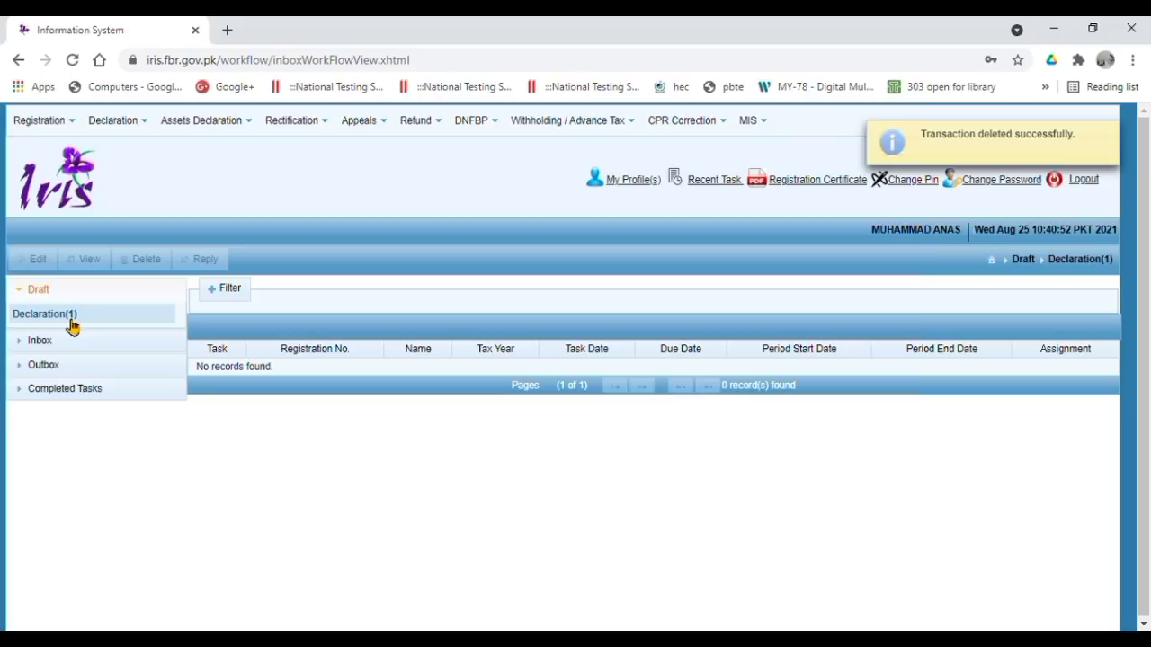
- Start a Normal Return (Ind/AOP/COY) for the 01-Jul-2020 to 30-Jun-2021 period of tax year 2021
click(46, 293)
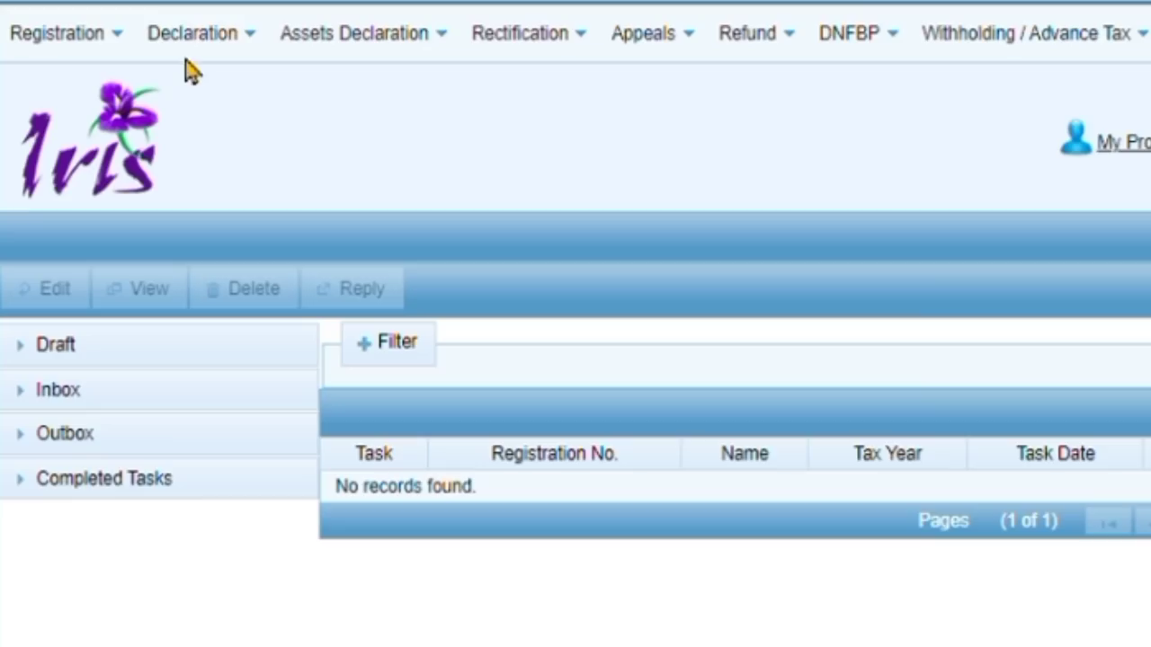
click(204, 60)
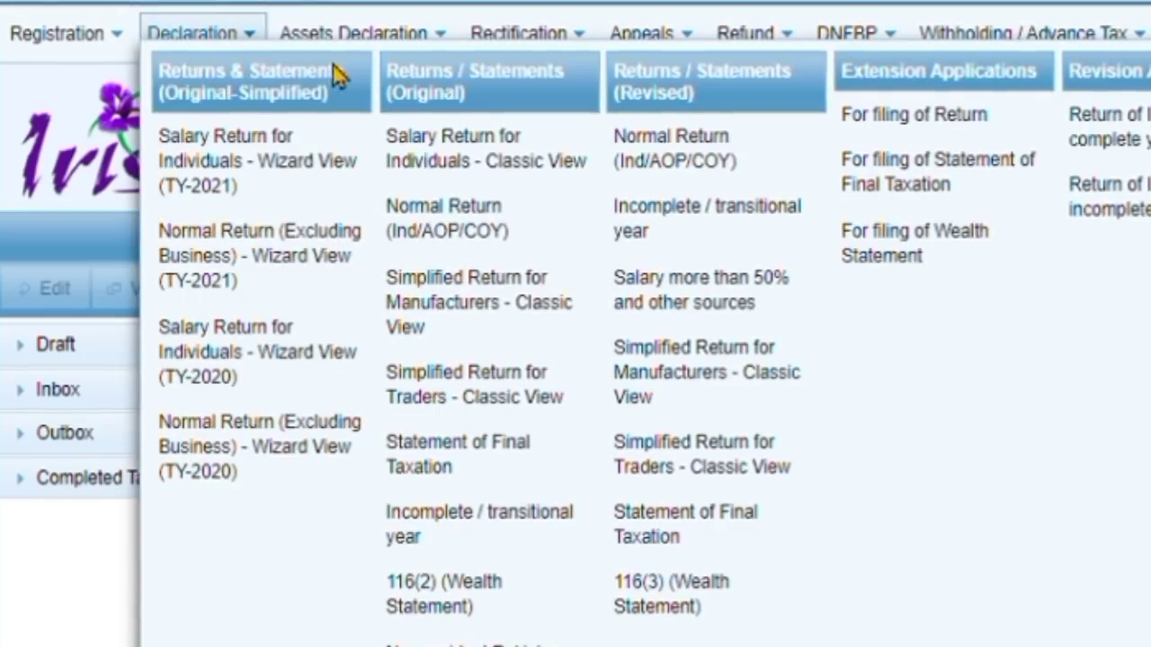
click(542, 241)
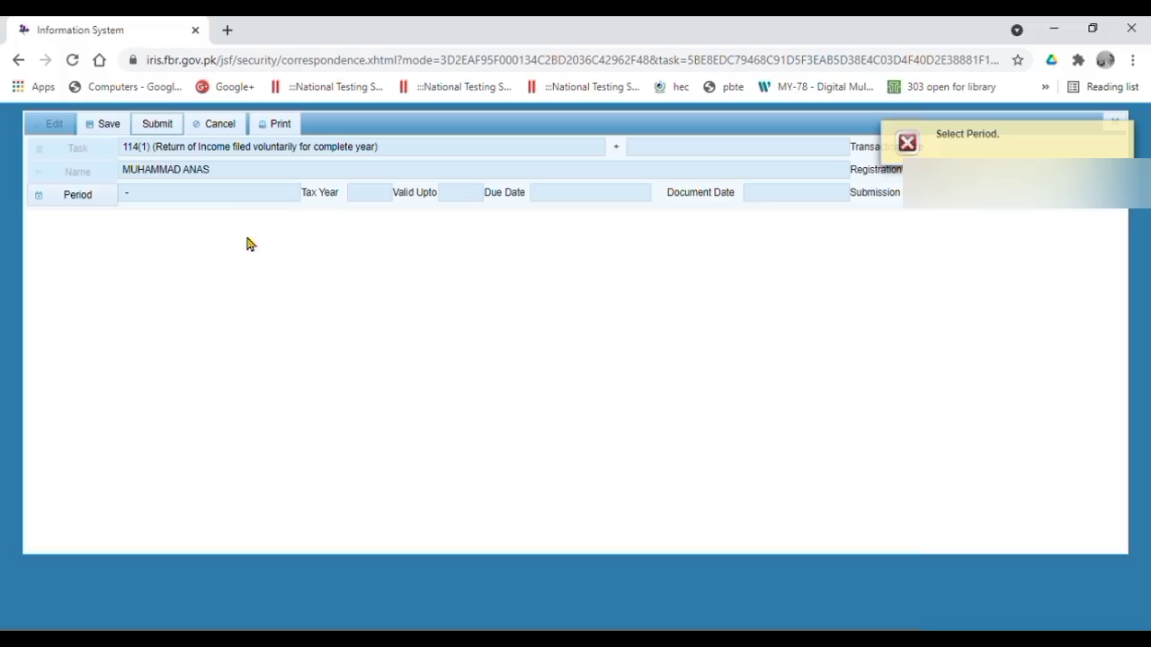
click(105, 201)
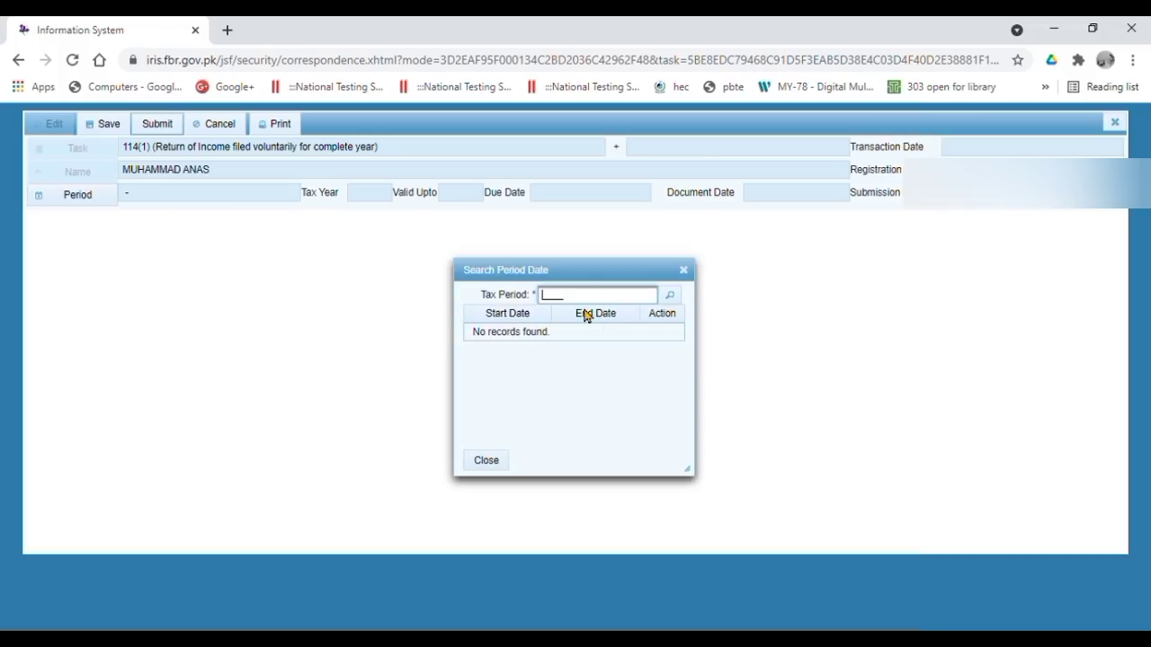
click(671, 295)
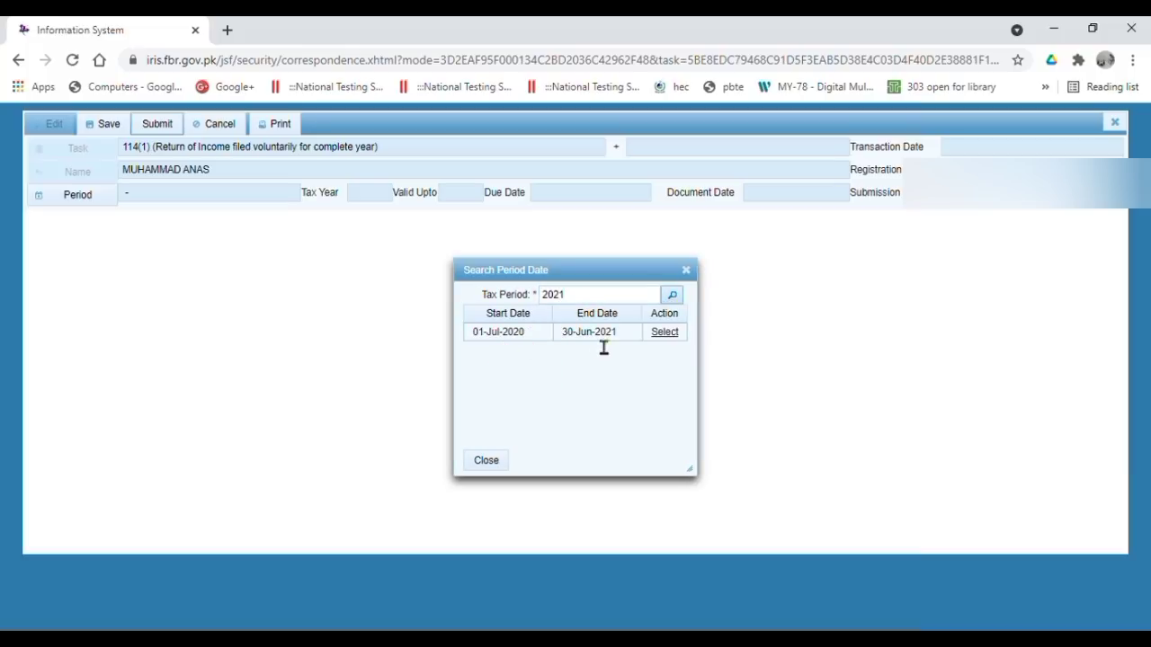
click(665, 332)
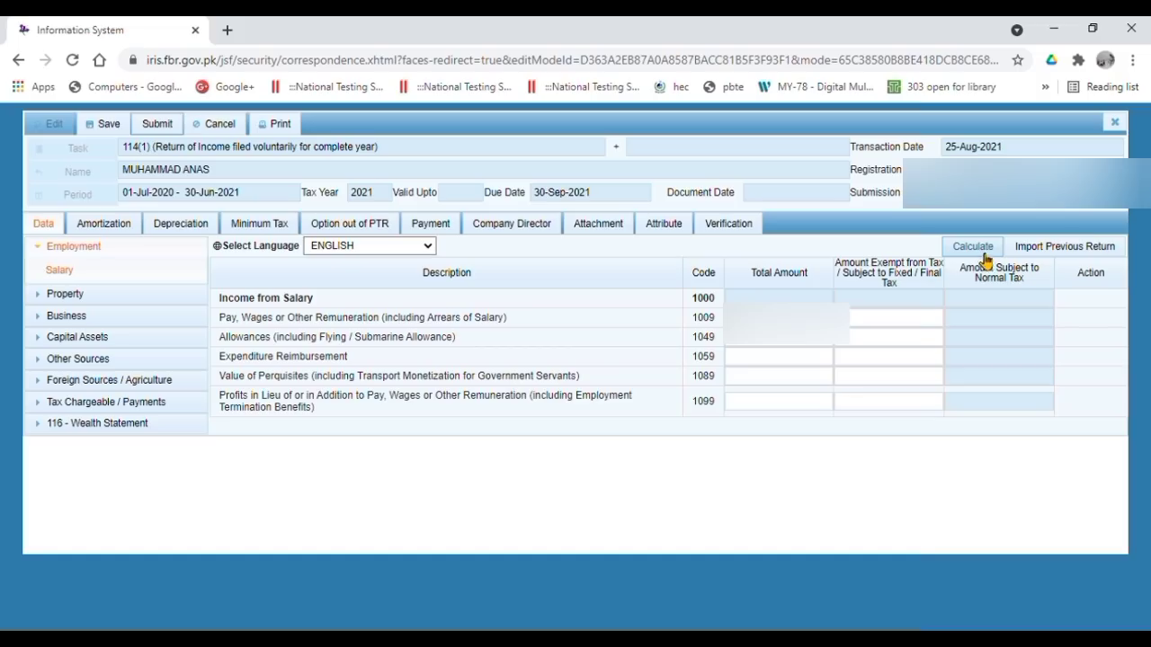
- Recalculate the return and view the 116 Wealth Statement's Reconciliation of Net Assets sheet
click(975, 251)
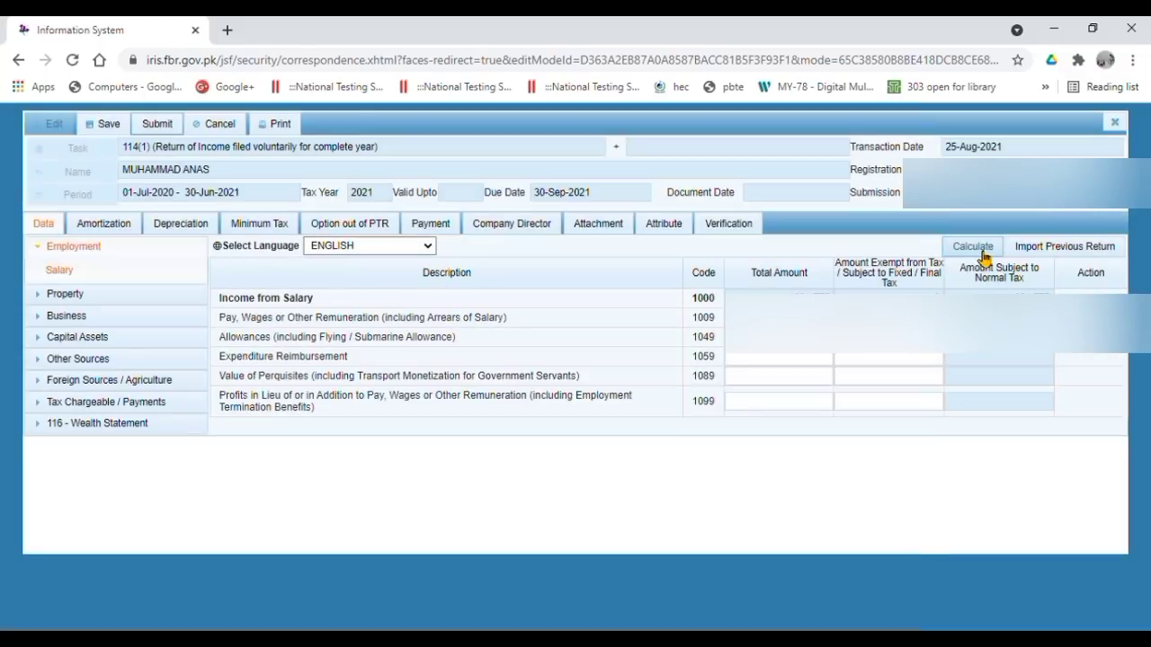
click(964, 256)
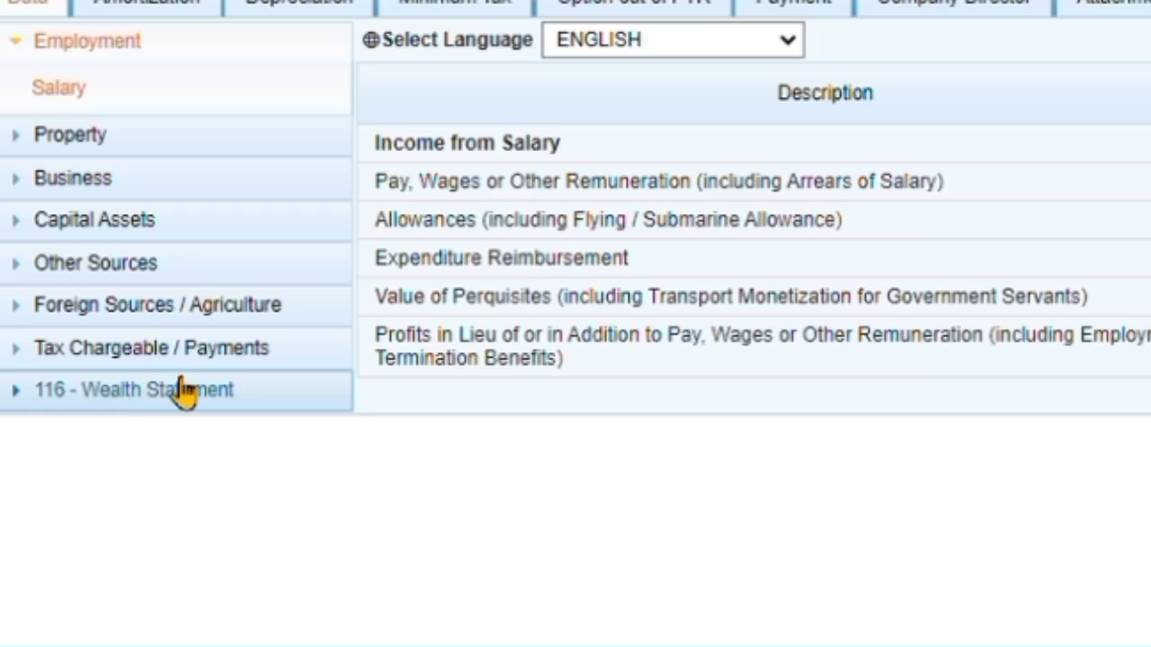
click(120, 421)
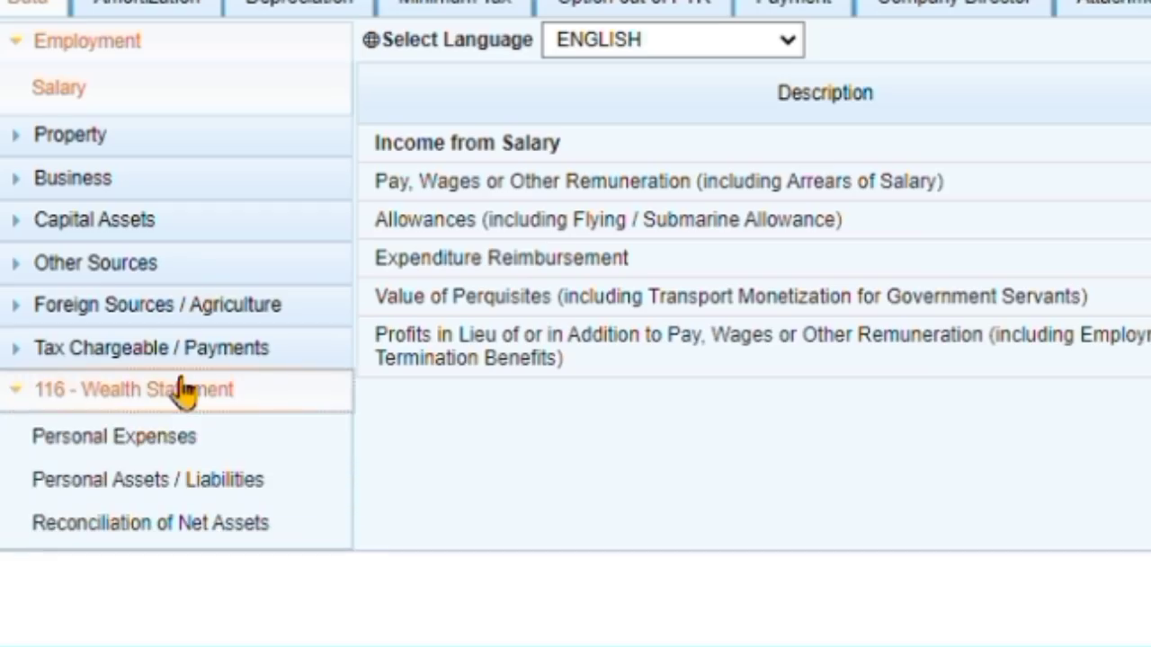
click(191, 524)
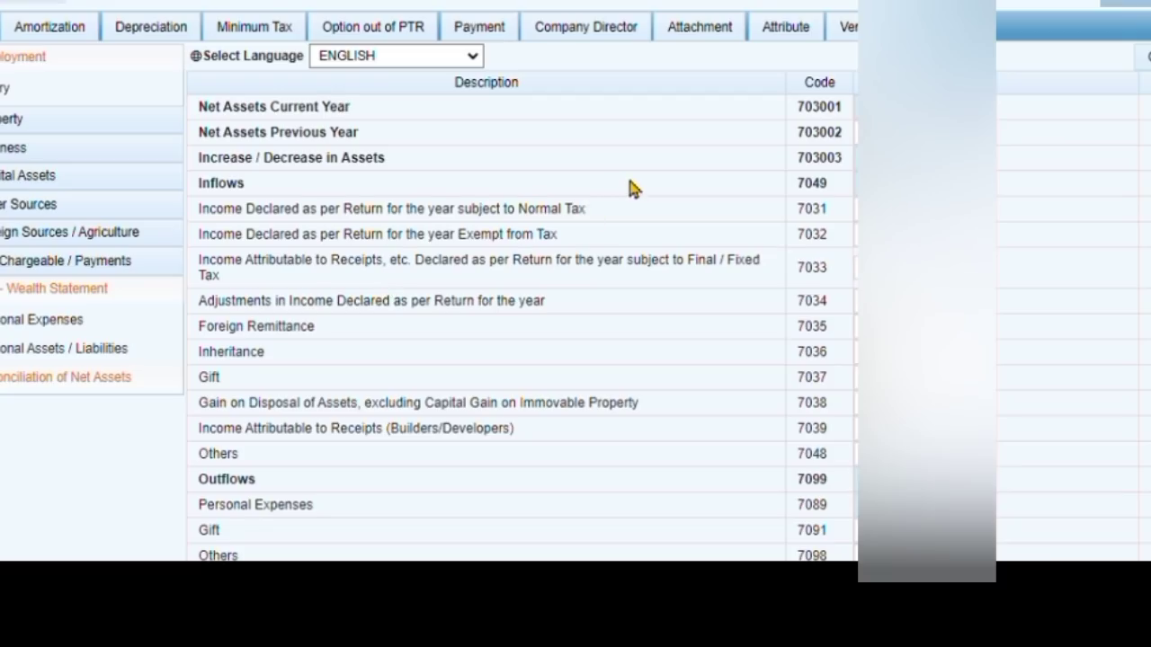
scroll(630, 187, down, 2)
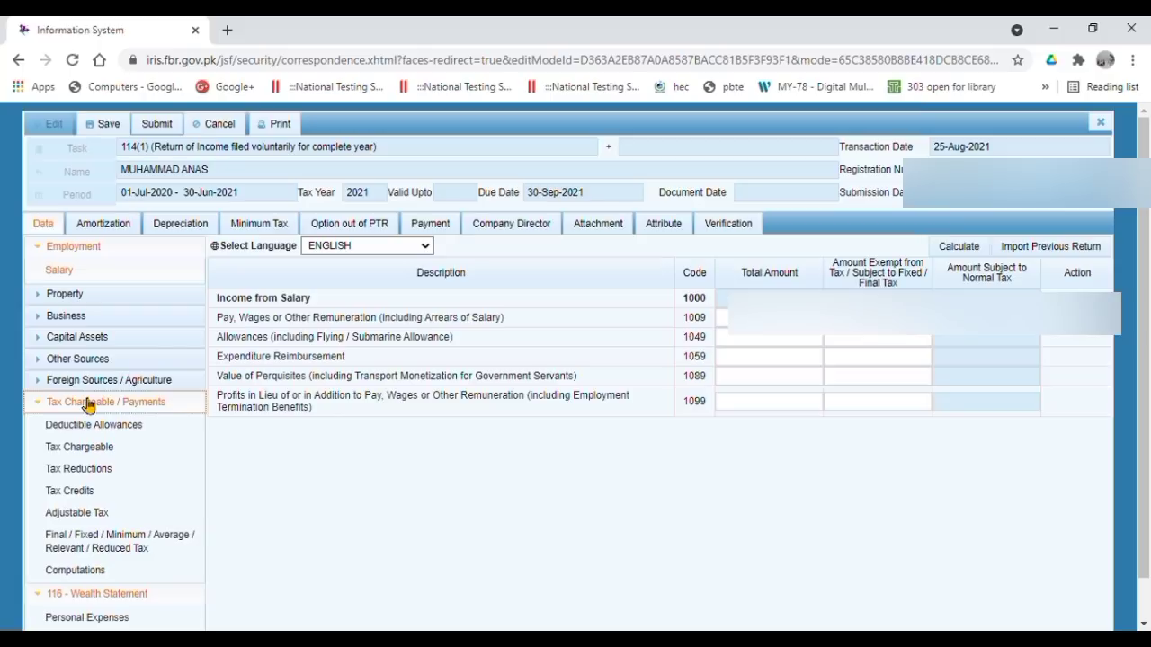
- Check the 21,089 tax chargeable, then enter a 5,272 teacher/researcher reduction (code 9302) and recalculate
click(88, 570)
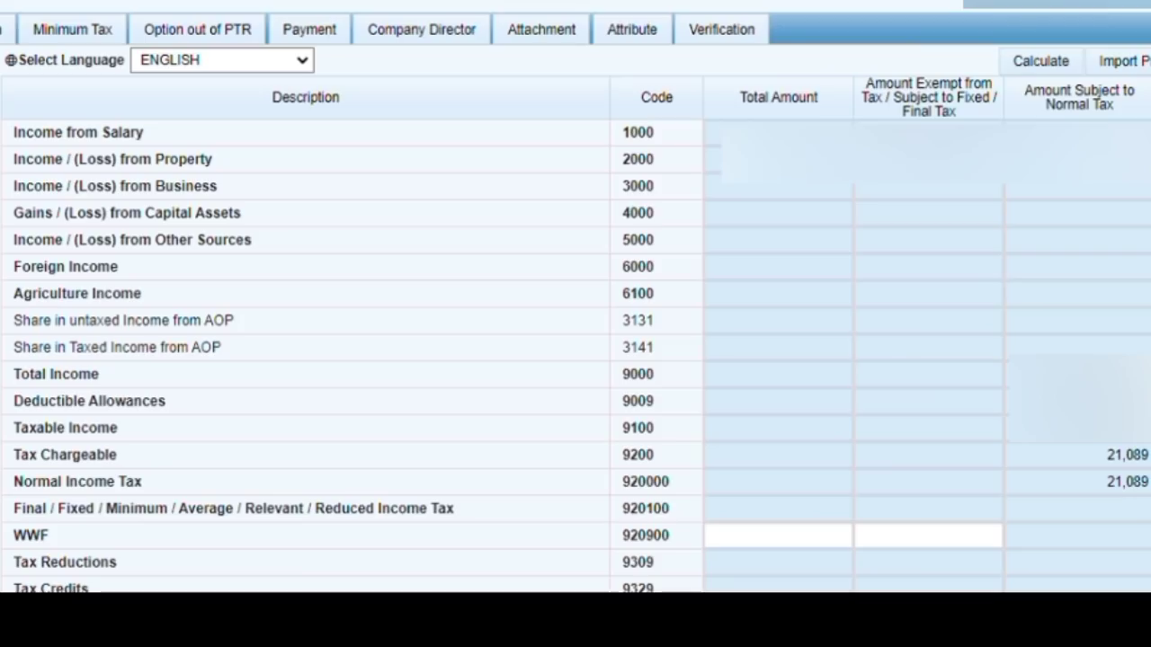
drag(221, 530, 1039, 530)
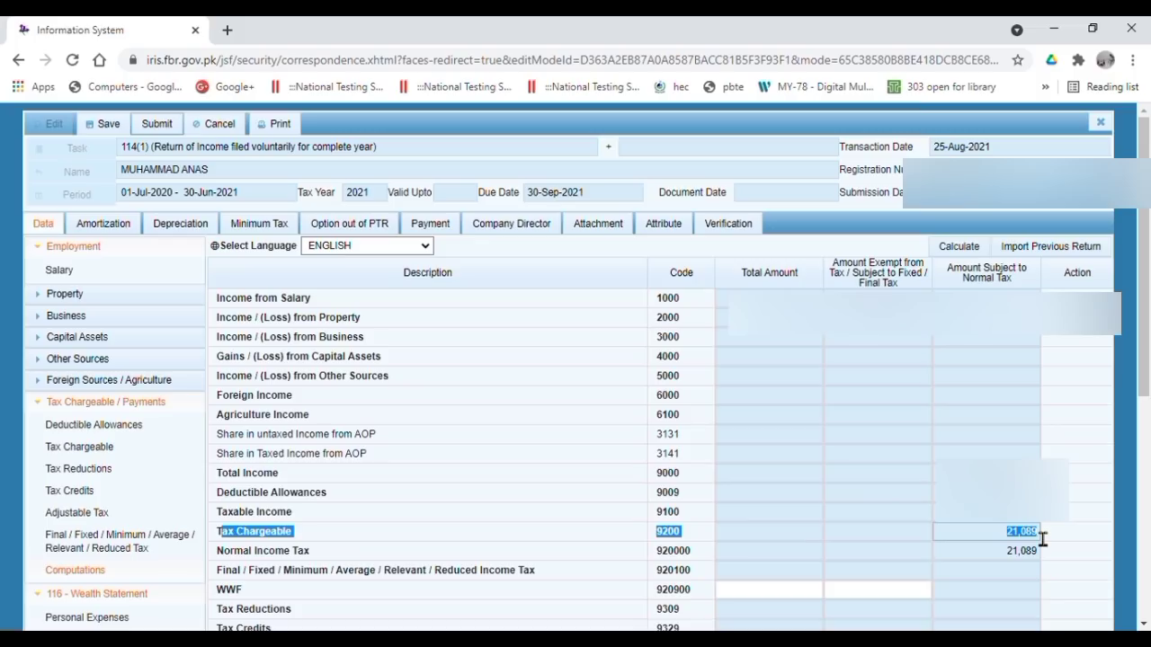
click(90, 465)
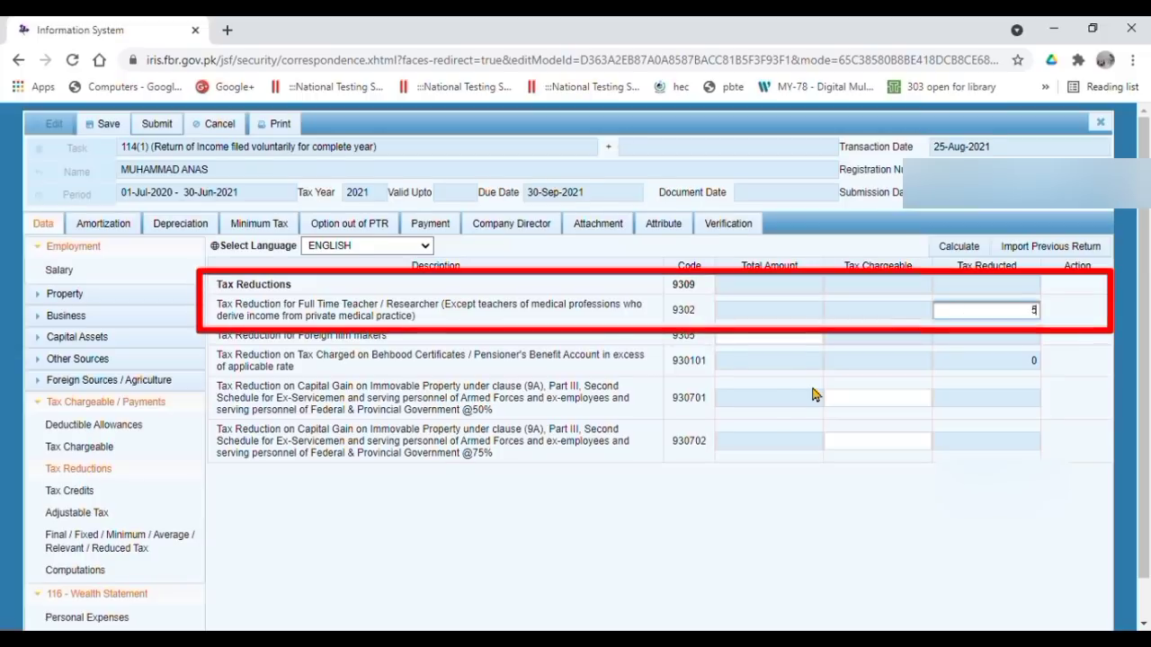
text(272)
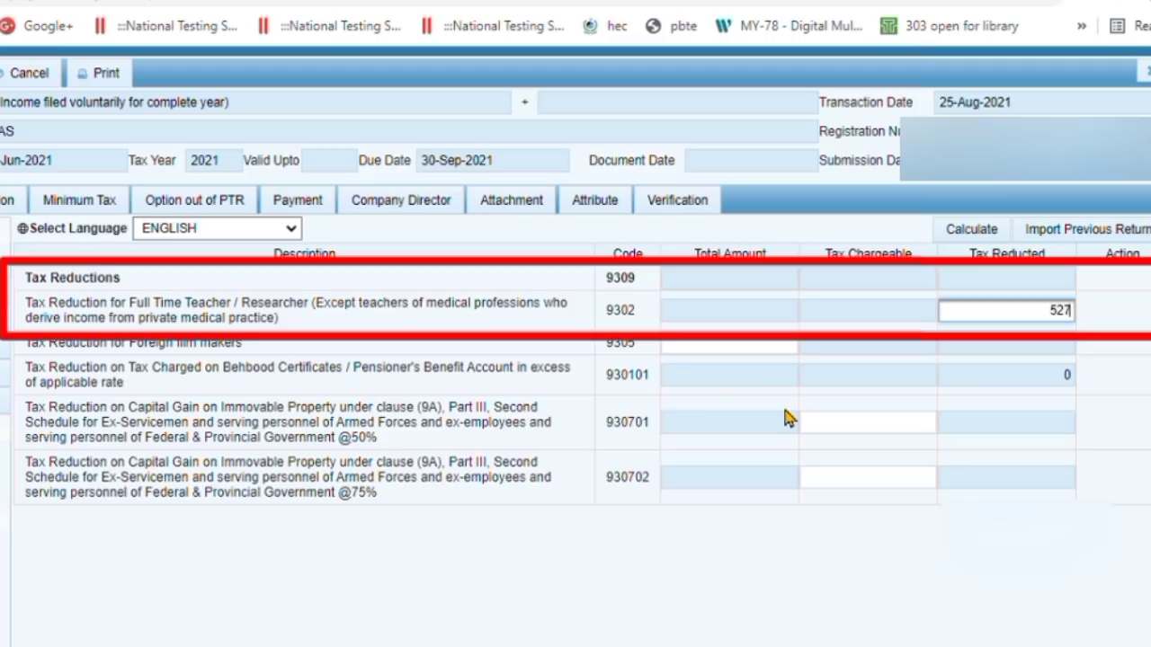
click(959, 245)
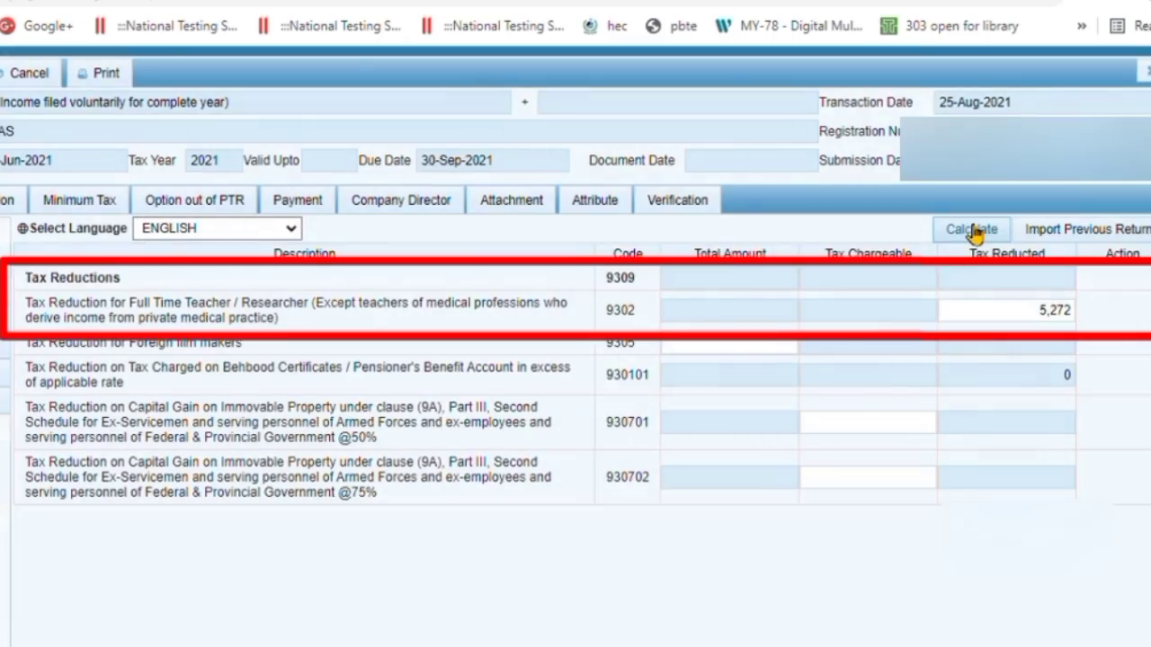
click(971, 230)
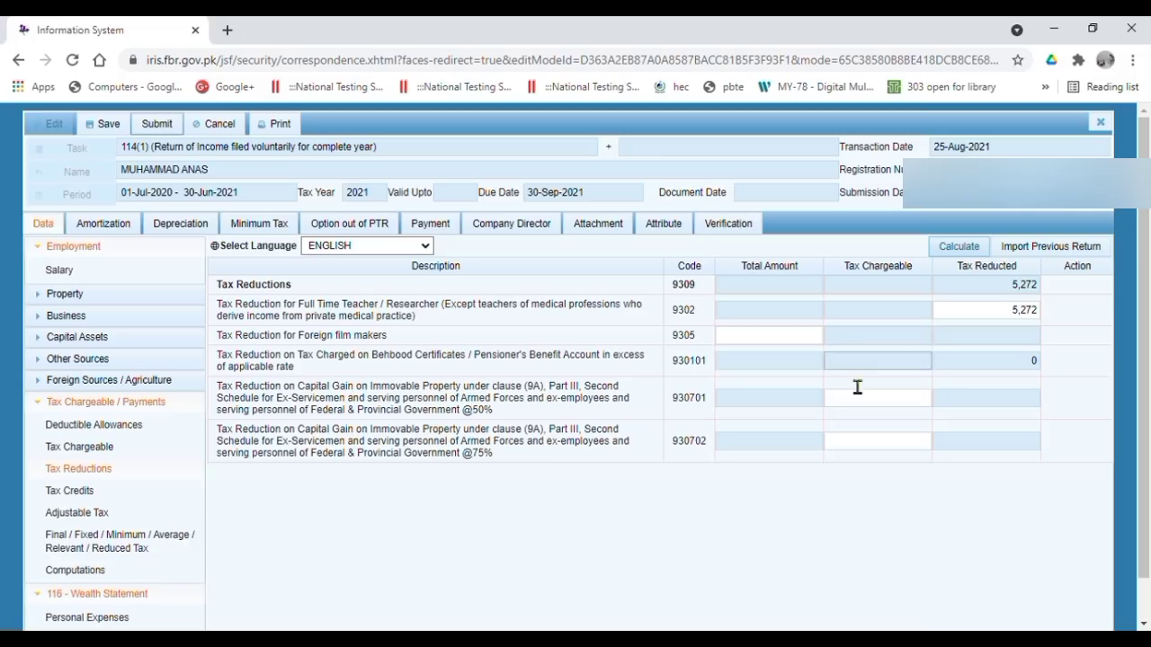
- Enter 15,817 salary tax deducted u/s 149 under Adjustable Tax and recalculate
click(90, 514)
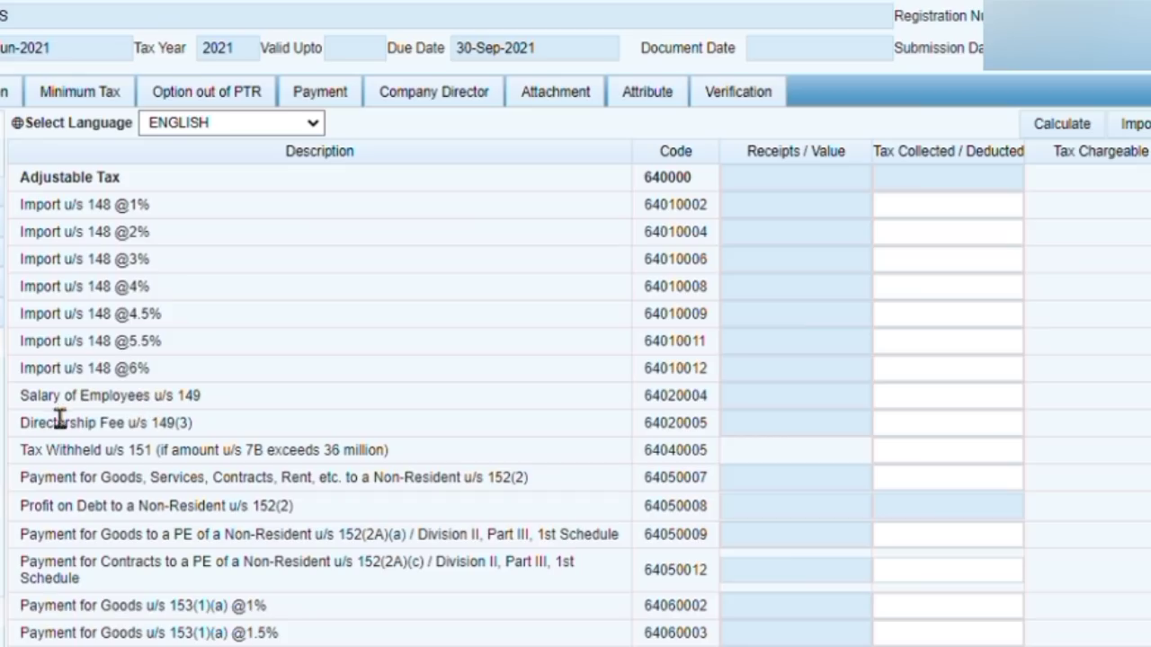
drag(217, 440, 640, 444)
drag(615, 402, 1066, 398)
click(1065, 400)
click(1000, 400)
text(15)
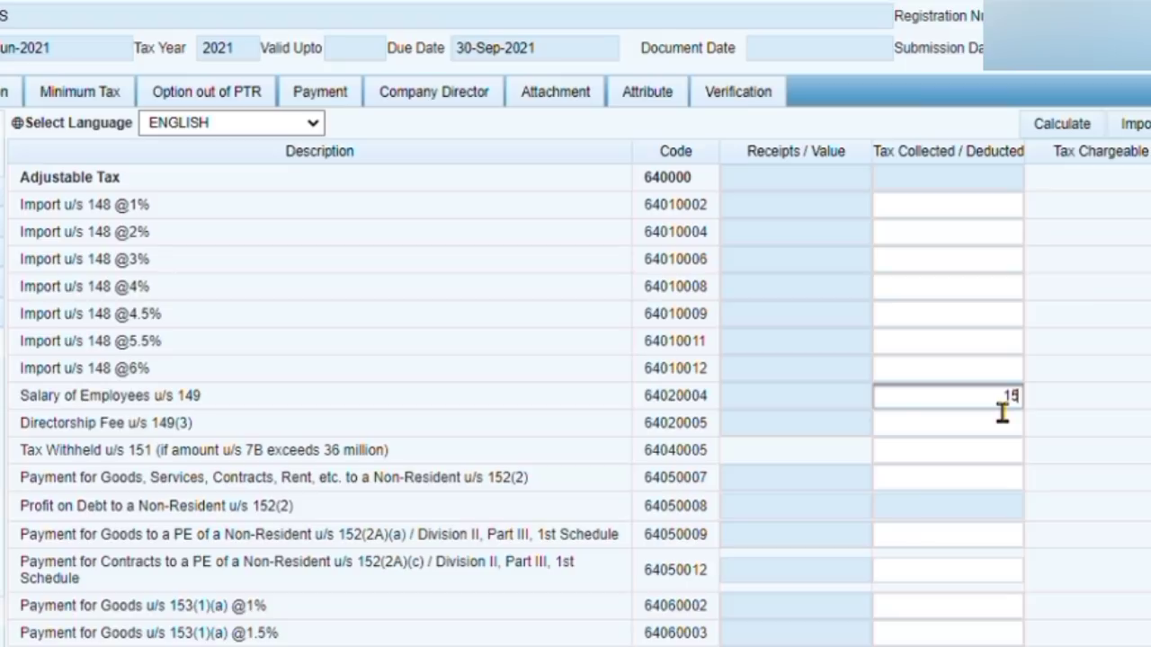
text(817)
click(1077, 123)
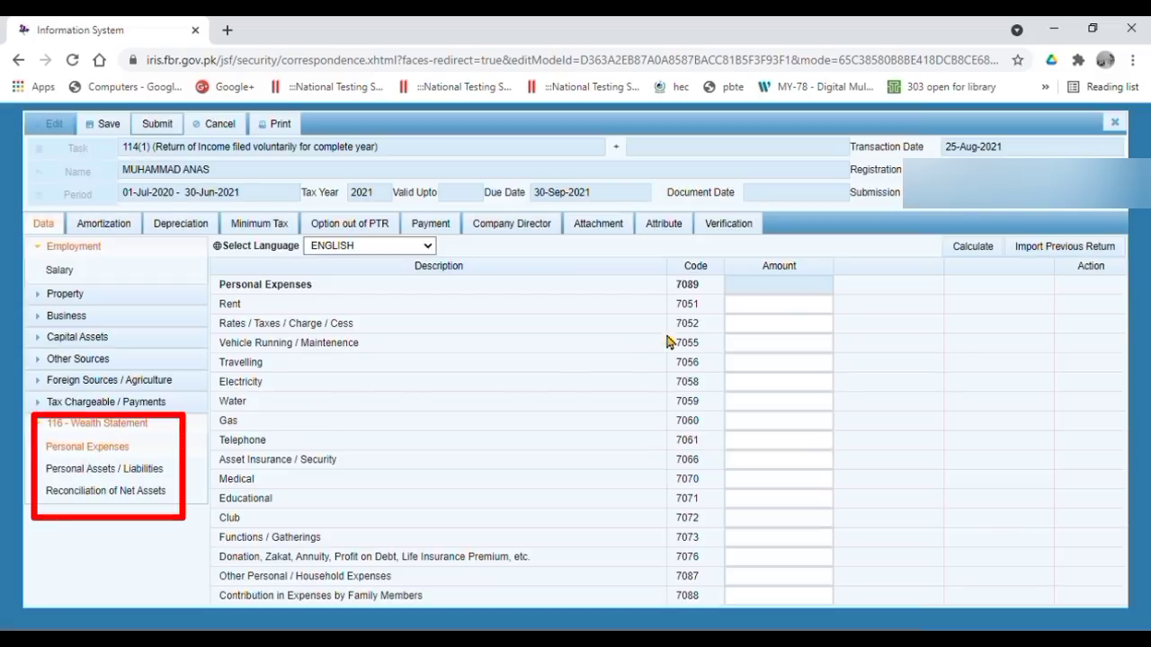
- Fill the personal expense amounts, rent left at 0, and recalculate the total to 1,005,527
click(796, 308)
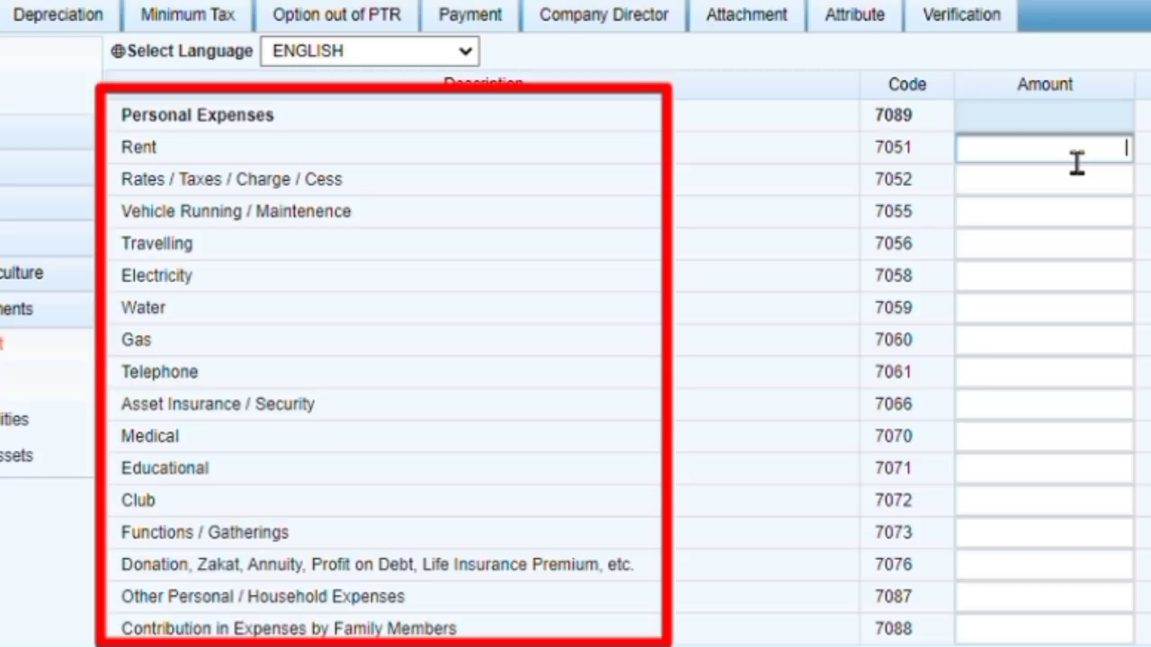
click(957, 225)
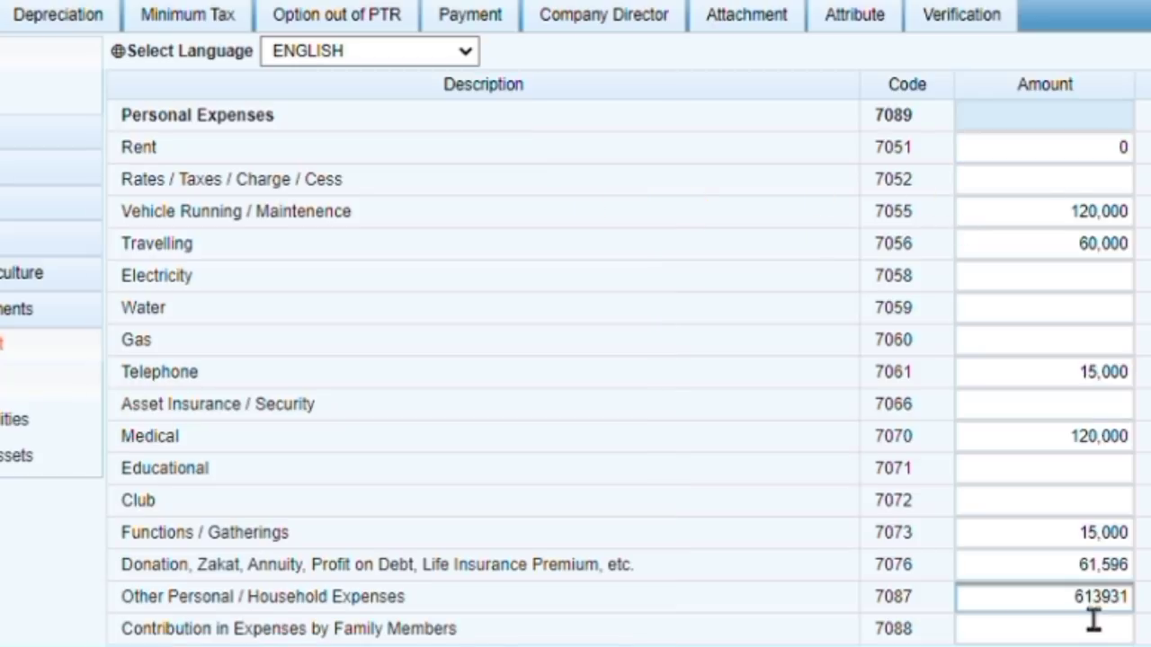
click(1093, 620)
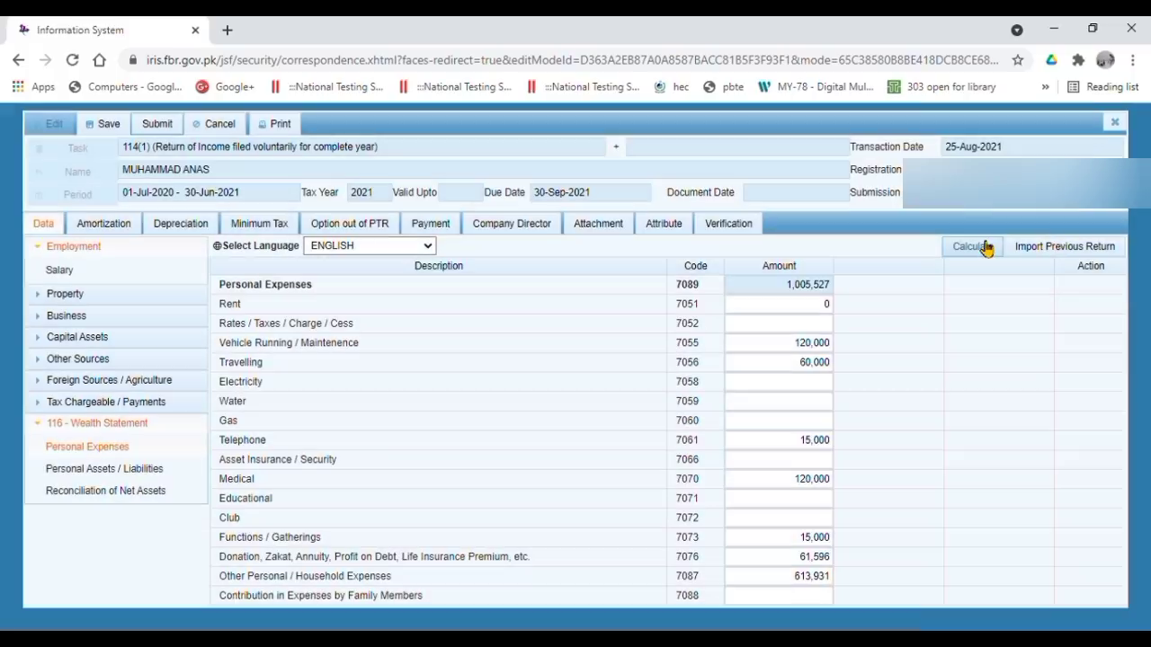
click(985, 247)
click(154, 468)
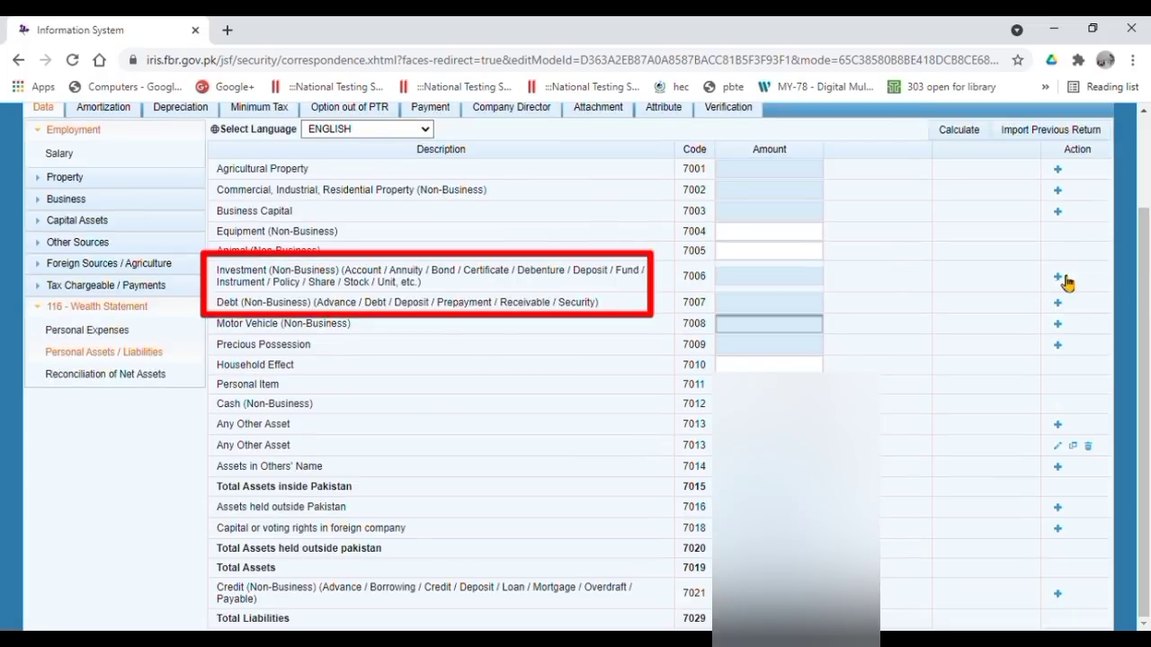
- Add a code 7006 investment row for a current bank account (IBAN) to personal assets
click(1057, 276)
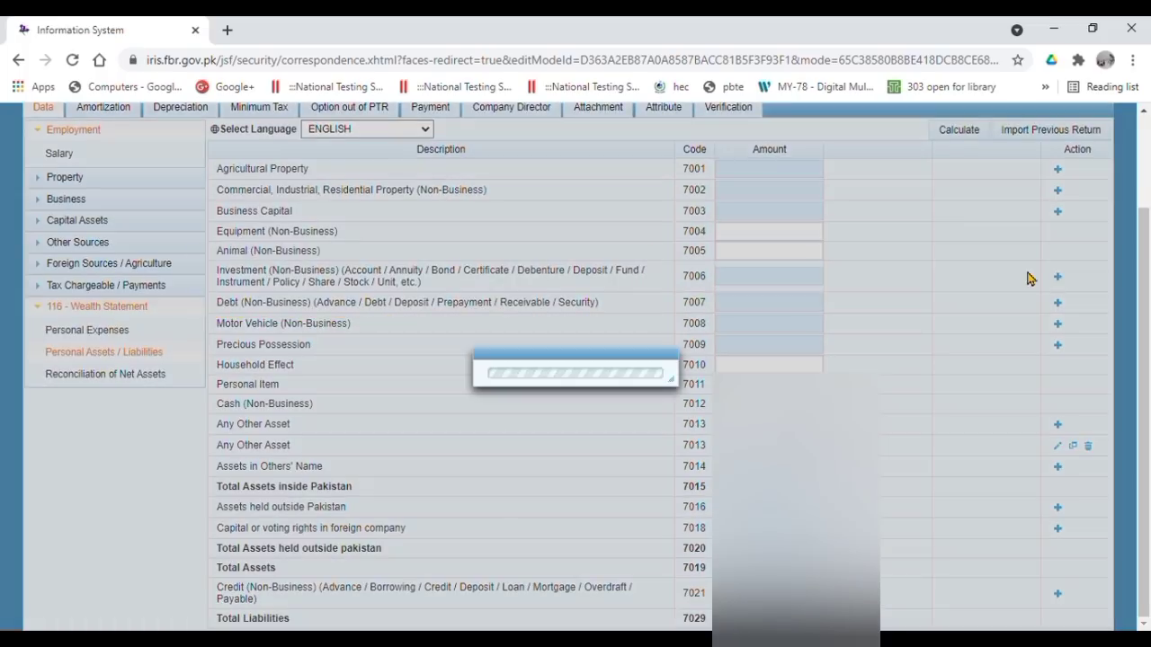
click(475, 314)
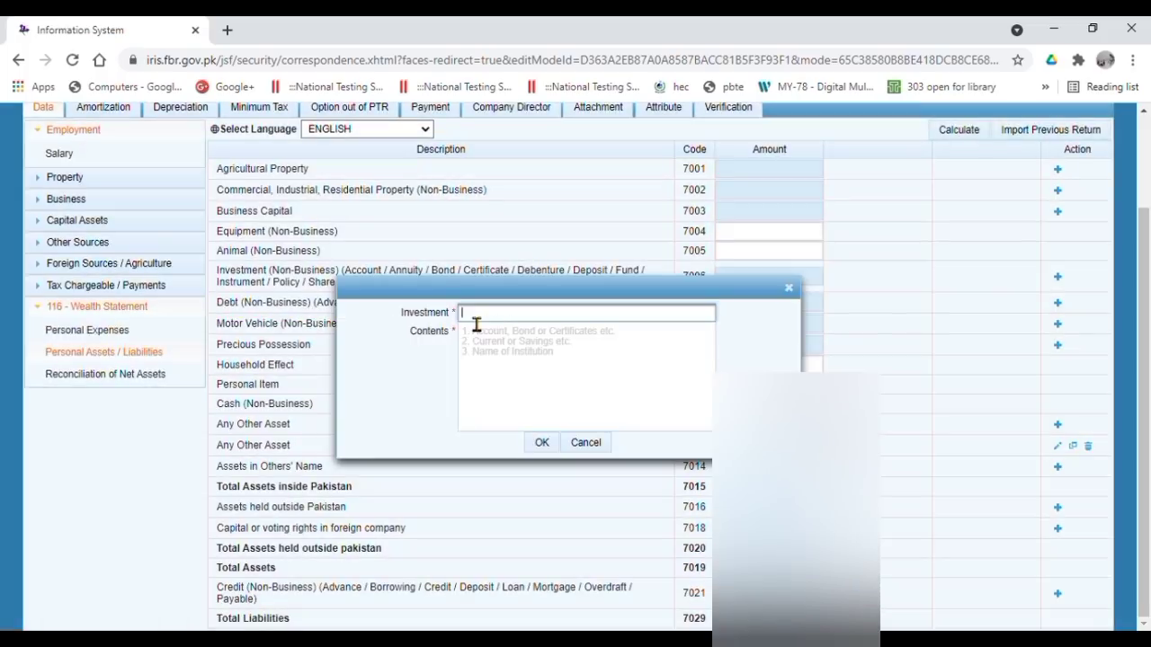
click(308, 419)
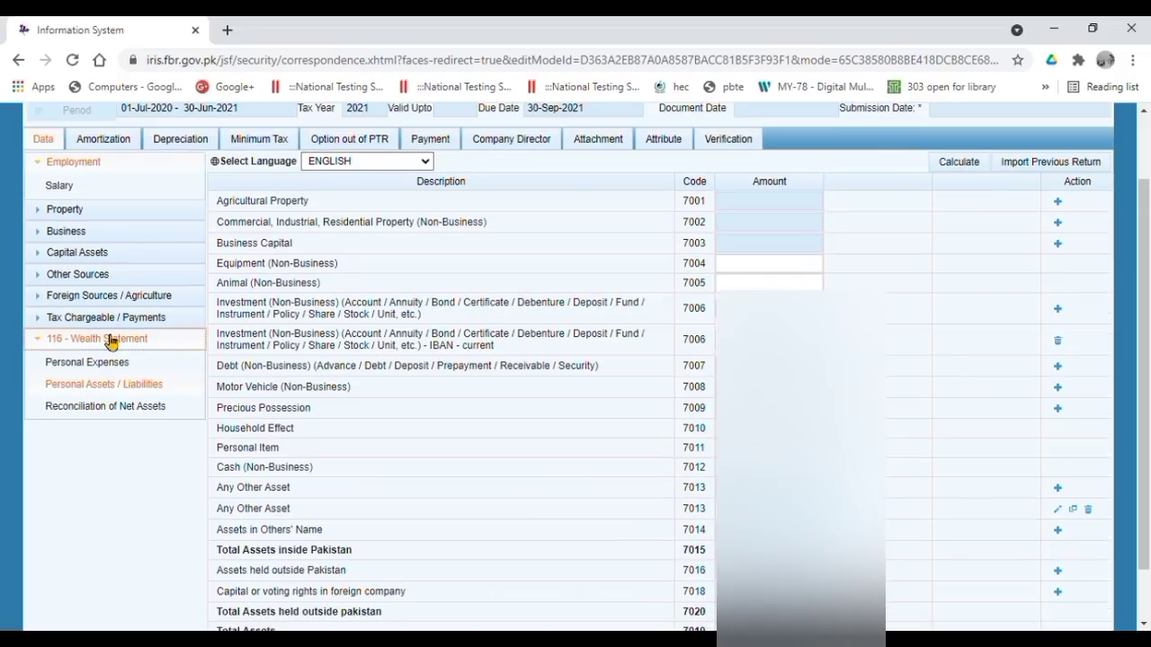
- Review Personal Expenses and Personal Assets / Liabilities, ending on Reconciliation of Net Assets showing 0 unreconciled
click(126, 409)
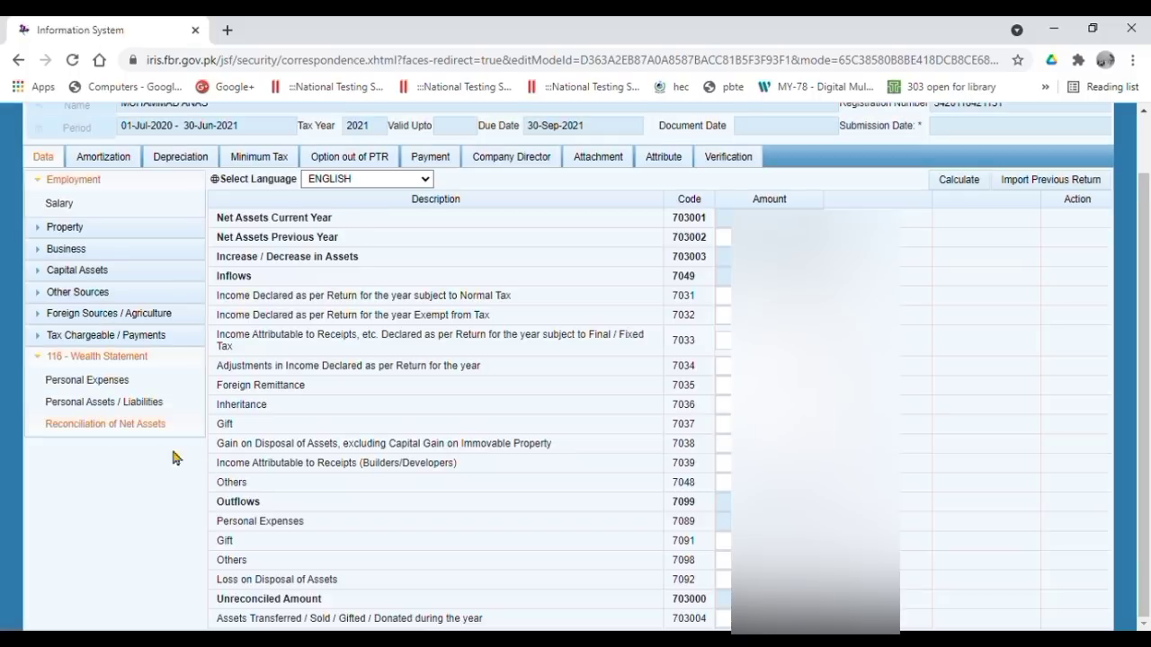
click(114, 387)
click(129, 404)
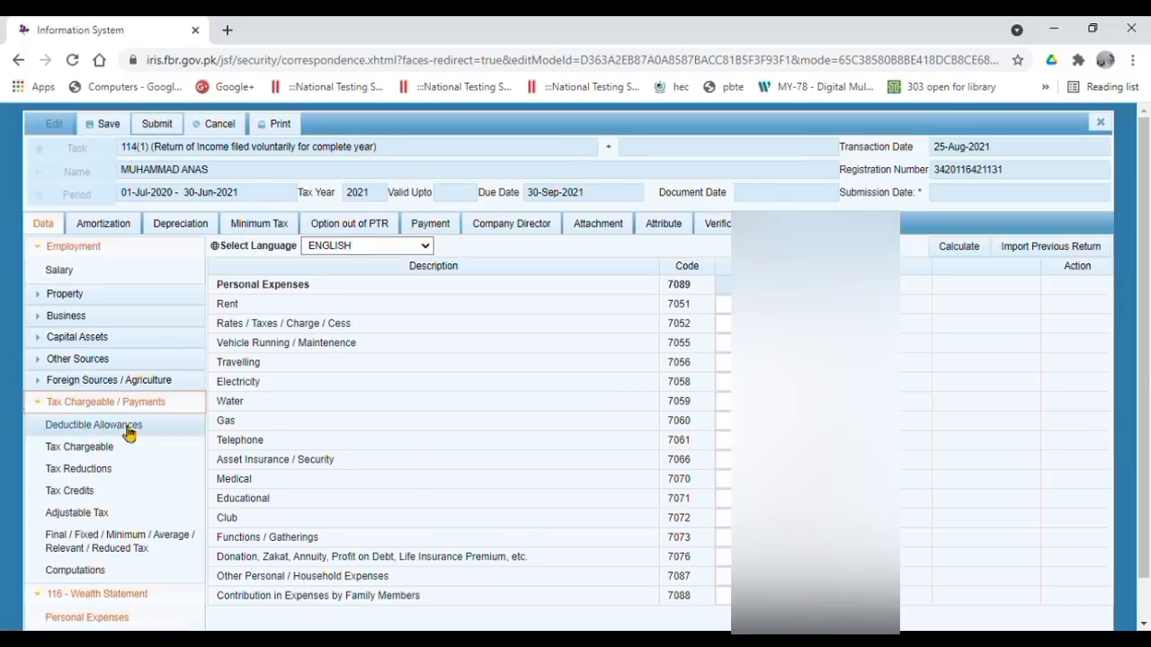
click(120, 404)
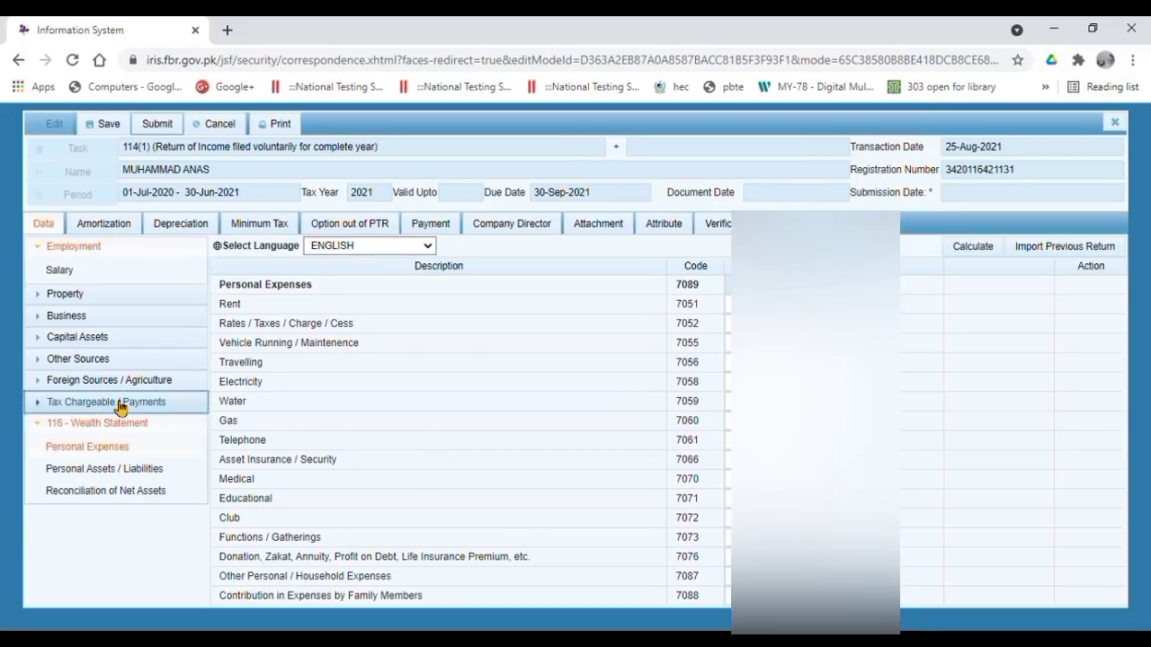
click(131, 469)
scroll(184, 377, down, 3)
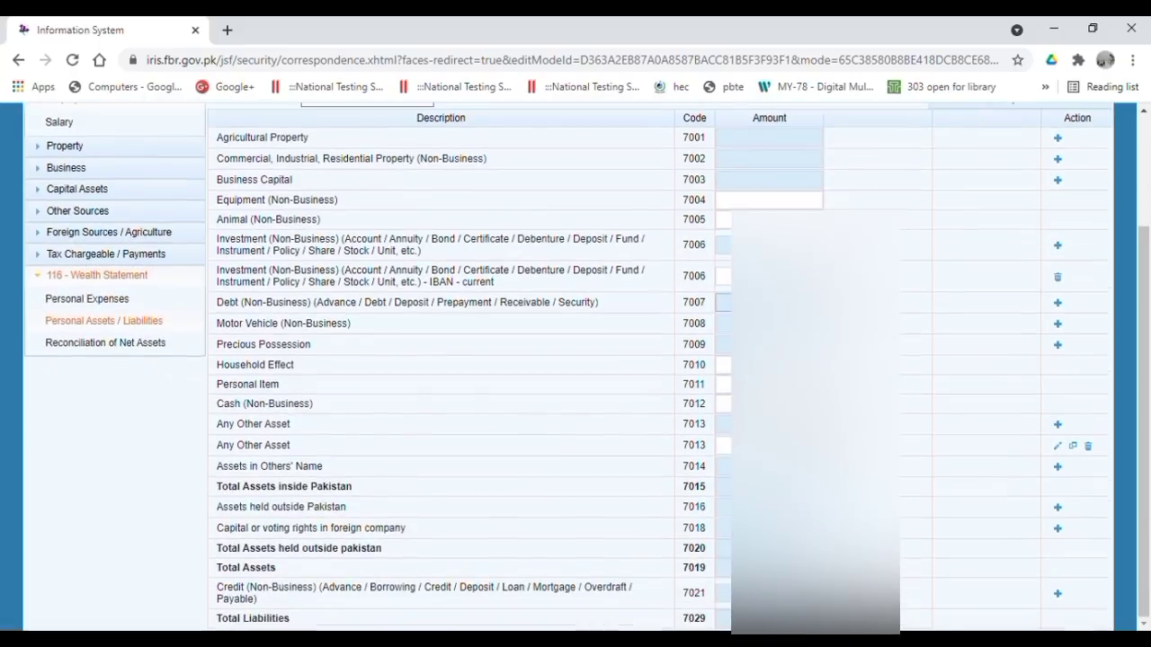
click(184, 347)
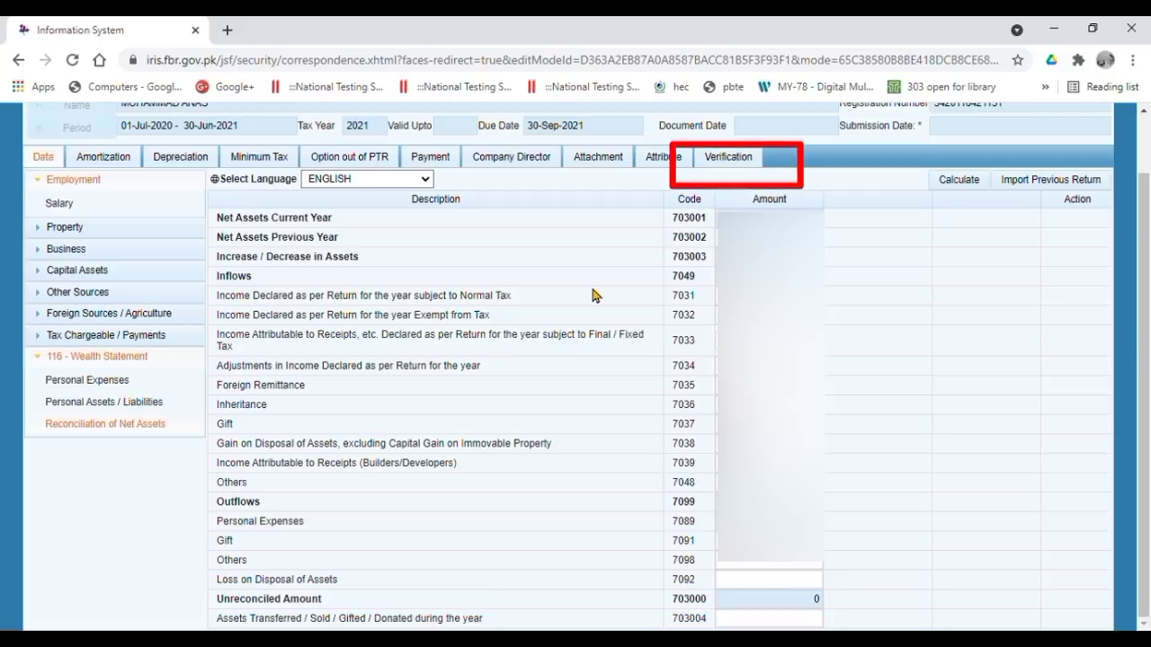
- Verify the 2021 return with the PIN, re-entering it after an error, then submit and confirm
click(758, 160)
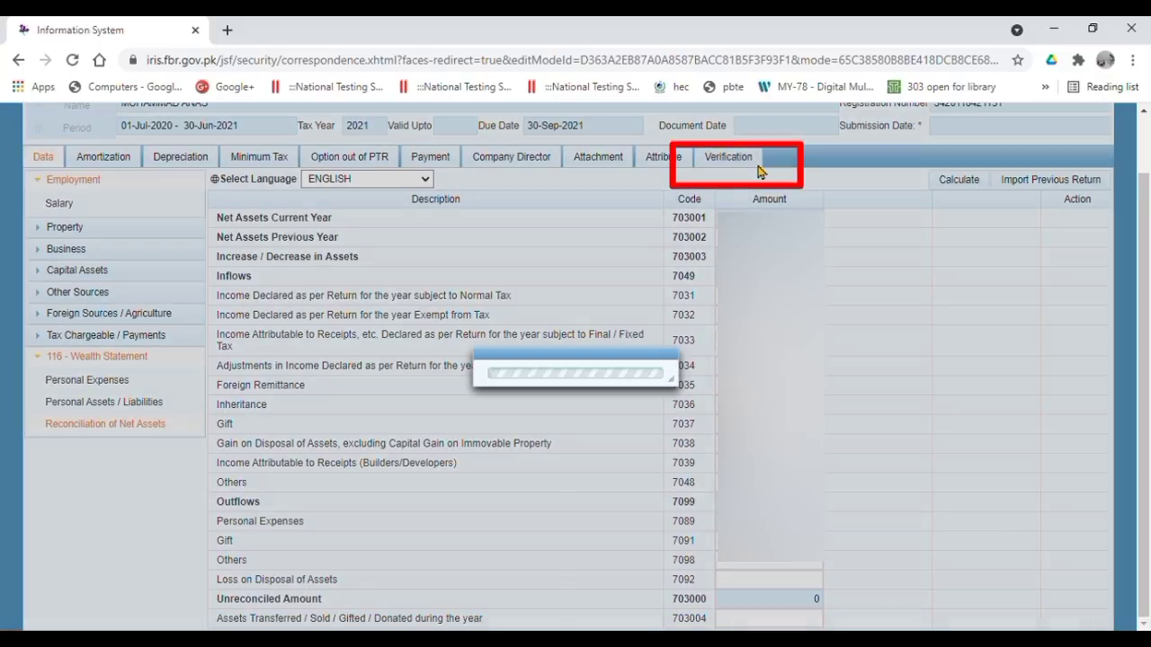
click(90, 311)
text(1234)
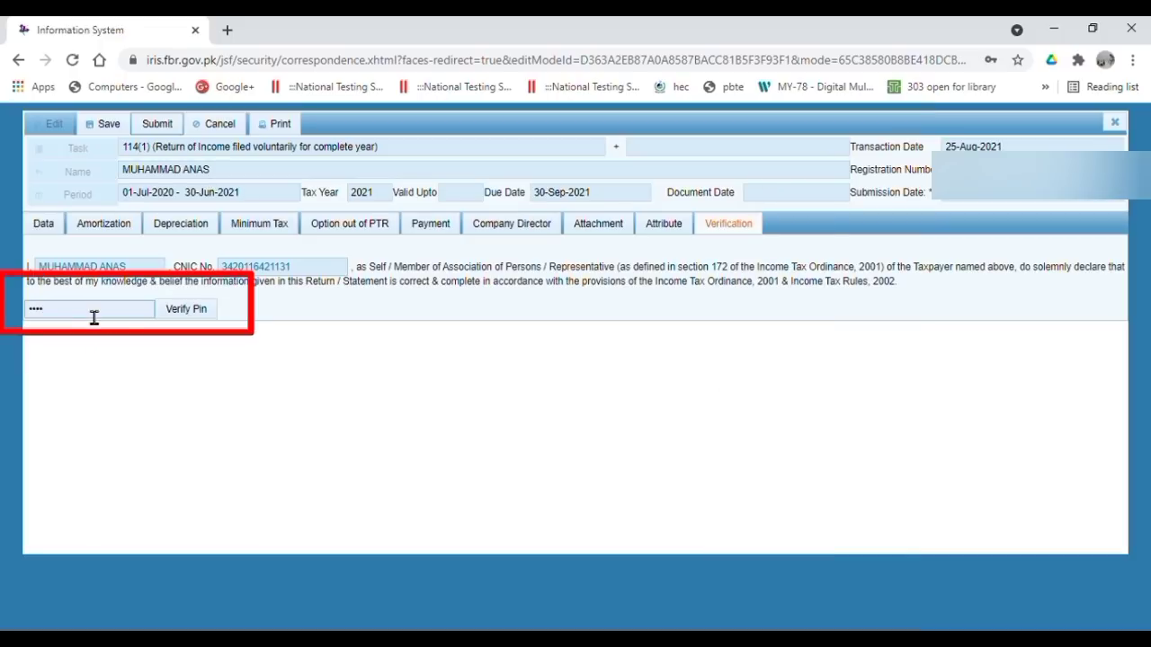
click(184, 309)
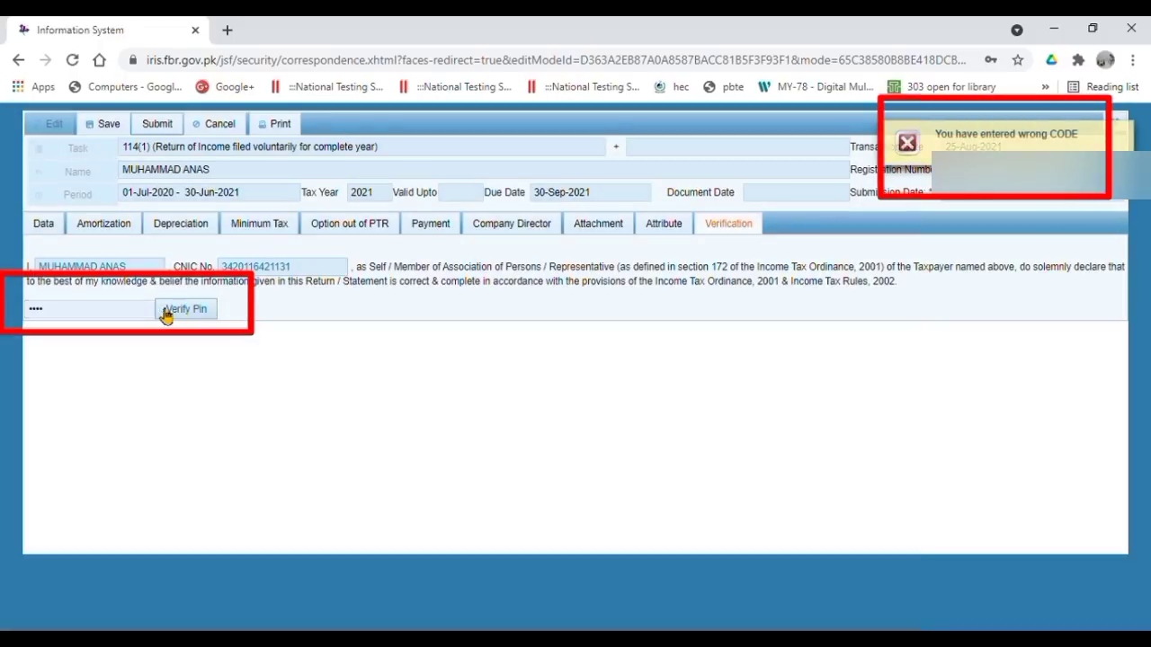
click(154, 315)
key(BackSpace)
key(BackSpace)
key(BackSpace)
key(BackSpace)
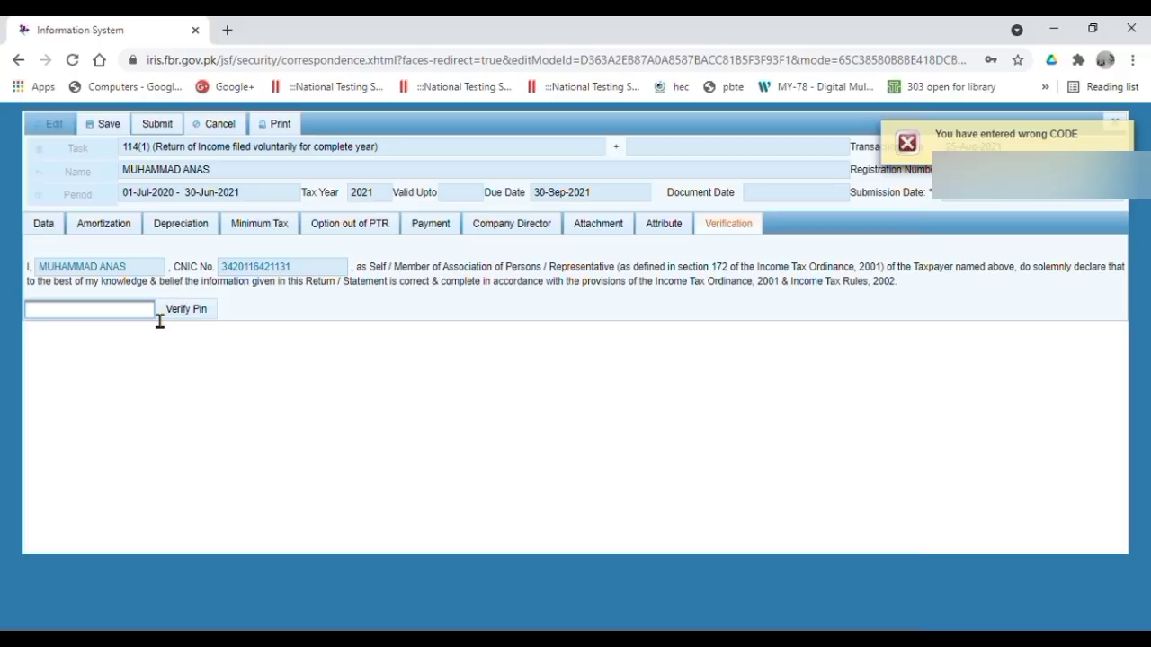
text(••••)
click(170, 314)
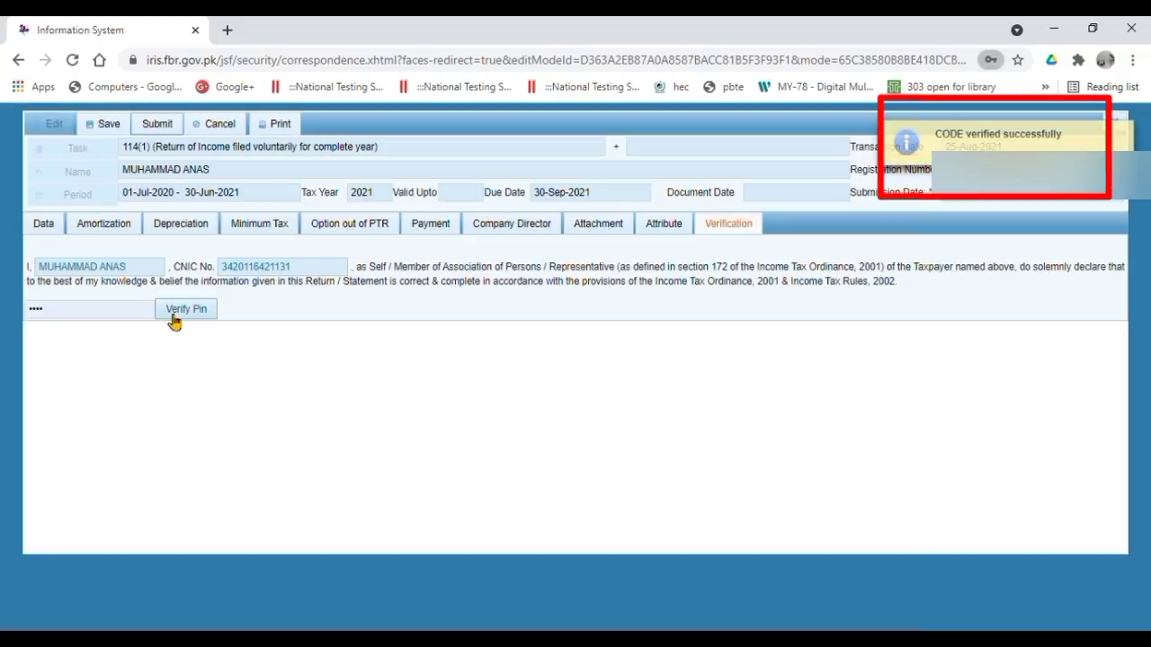
click(158, 125)
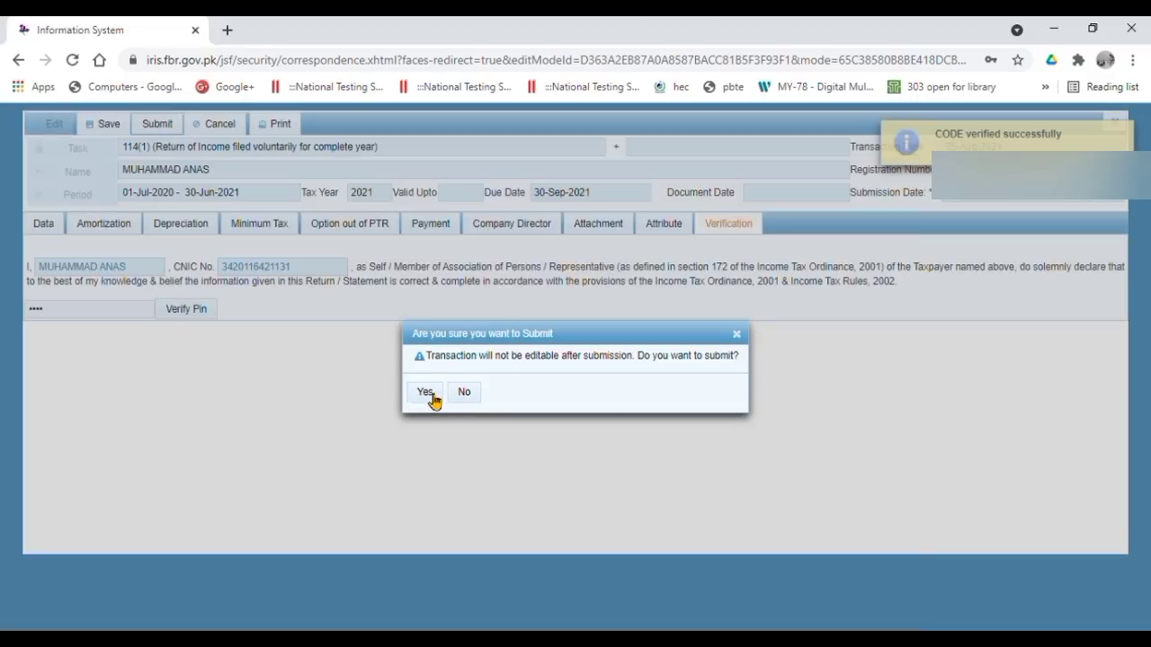
click(428, 393)
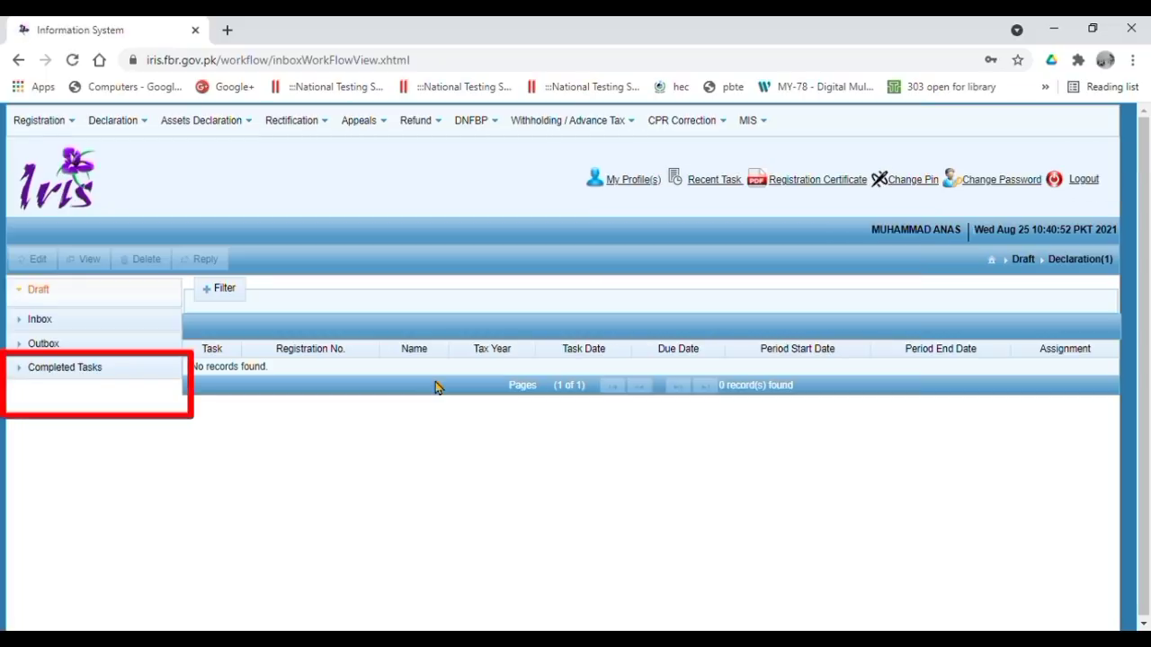
- Open the 2021 114(1) return from Completed Tasks > Declaration(15) and print it to PDF
click(97, 368)
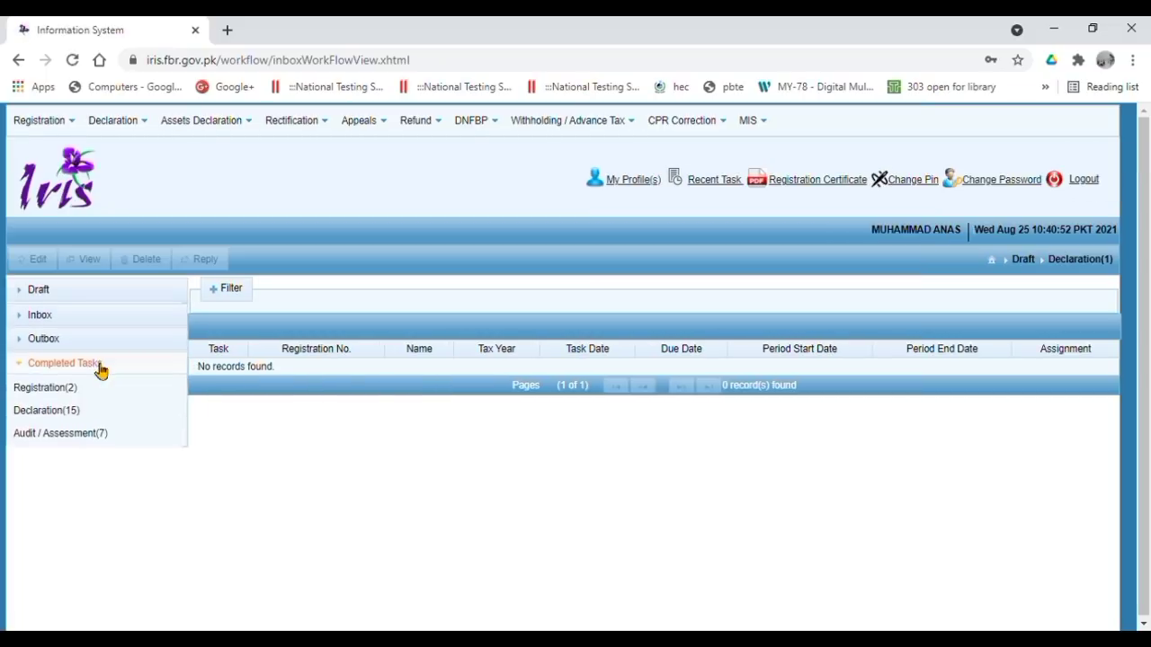
click(52, 411)
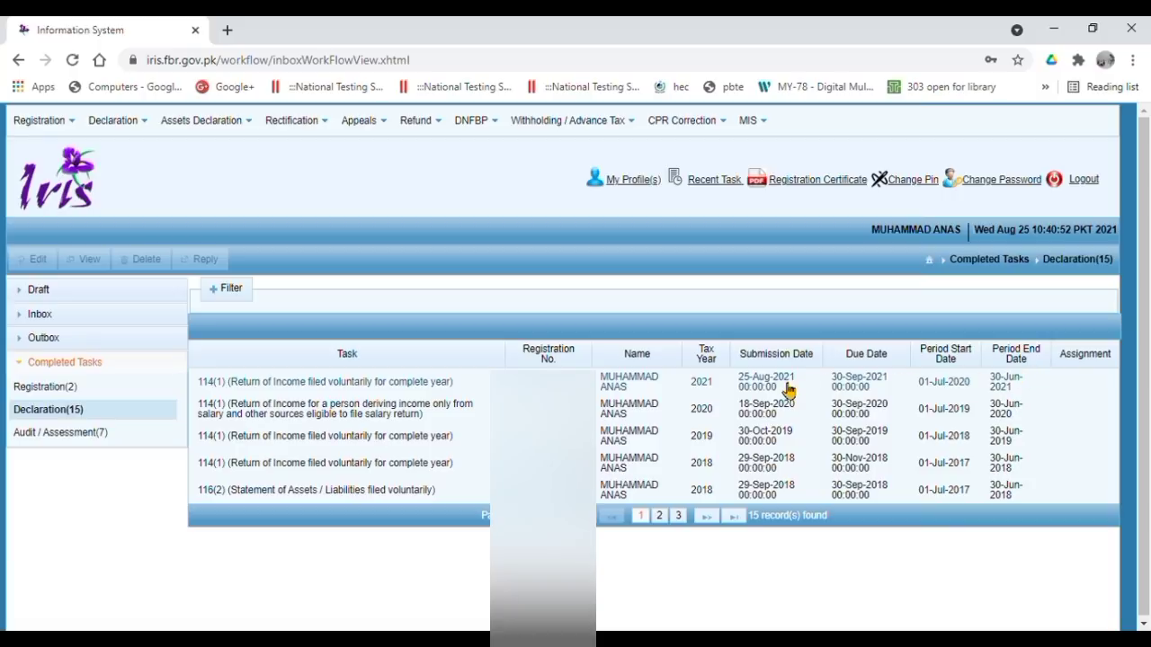
click(364, 381)
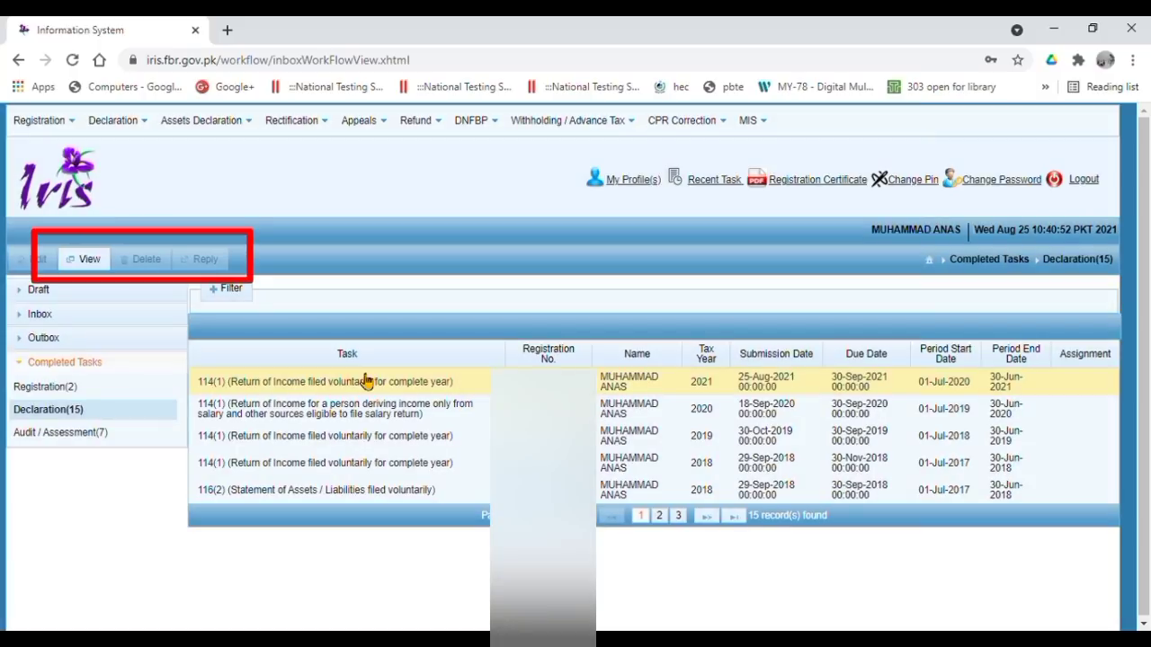
click(99, 266)
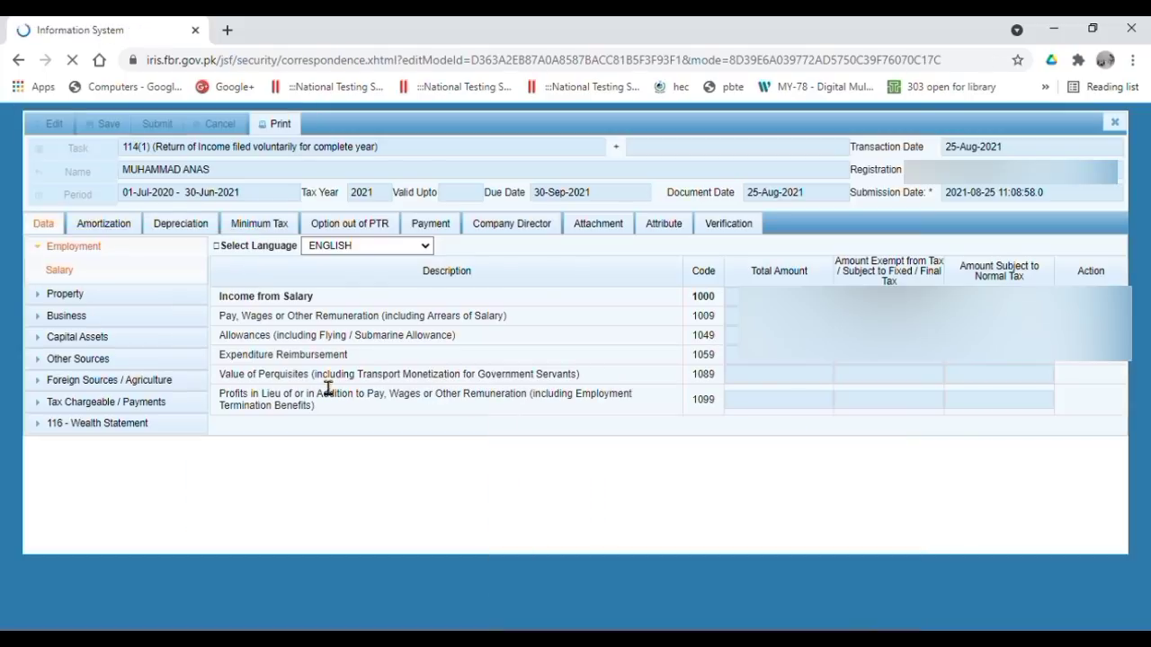
click(287, 127)
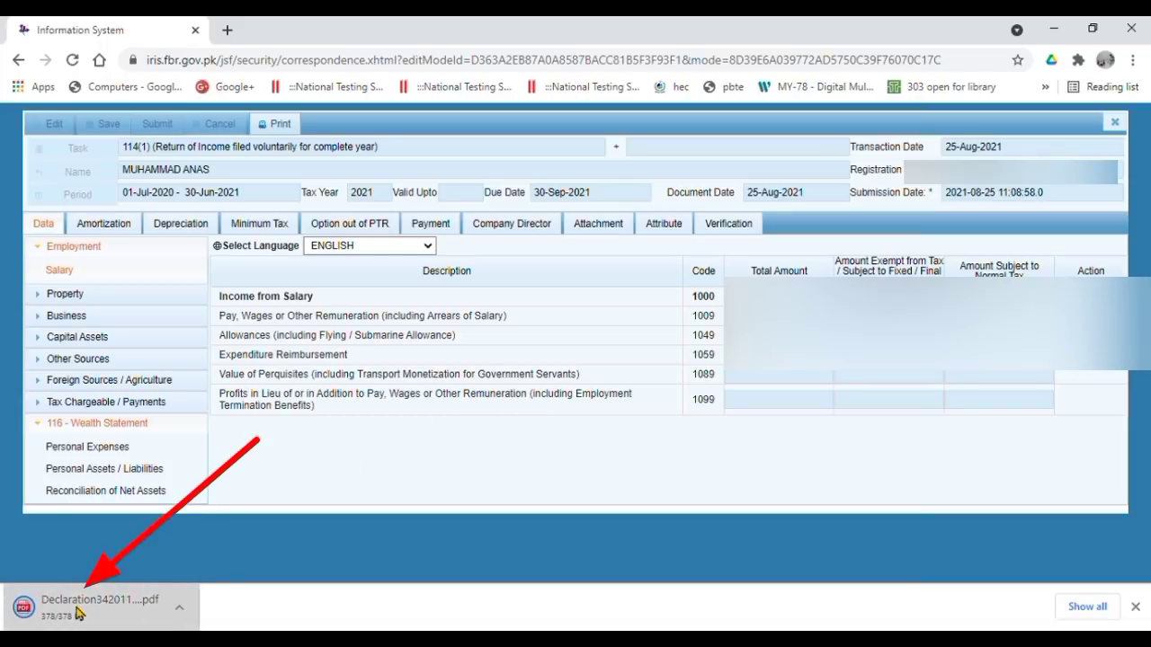
- Open the downloaded 4-page declaration PDF and bring up its print preview
click(79, 613)
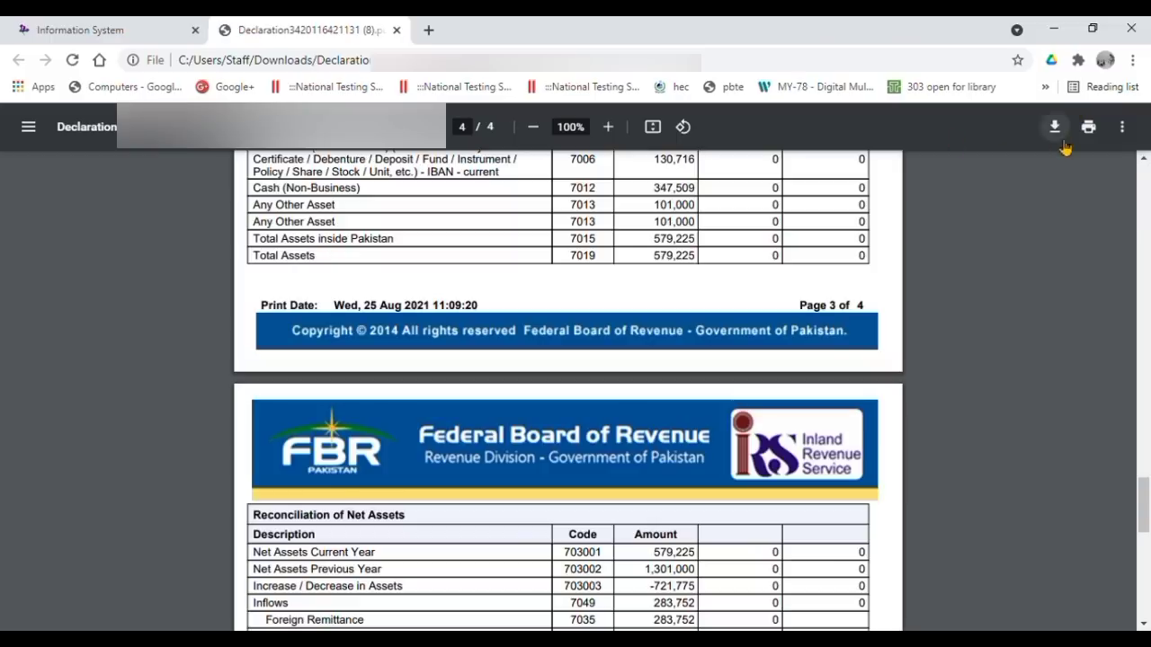
click(1088, 127)
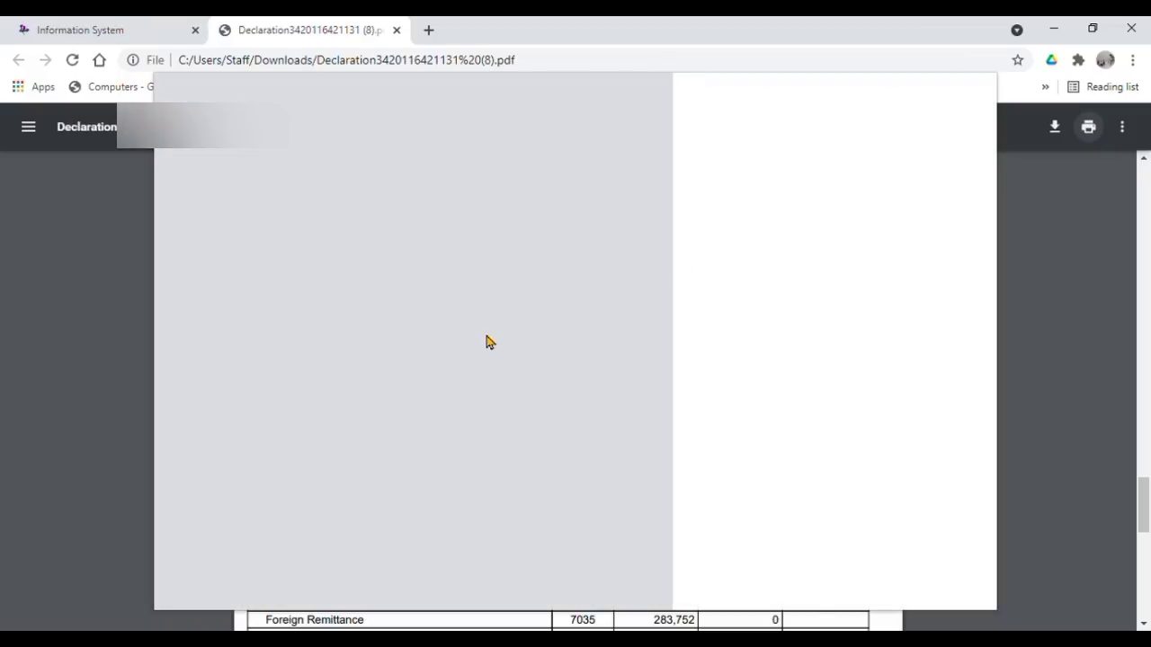